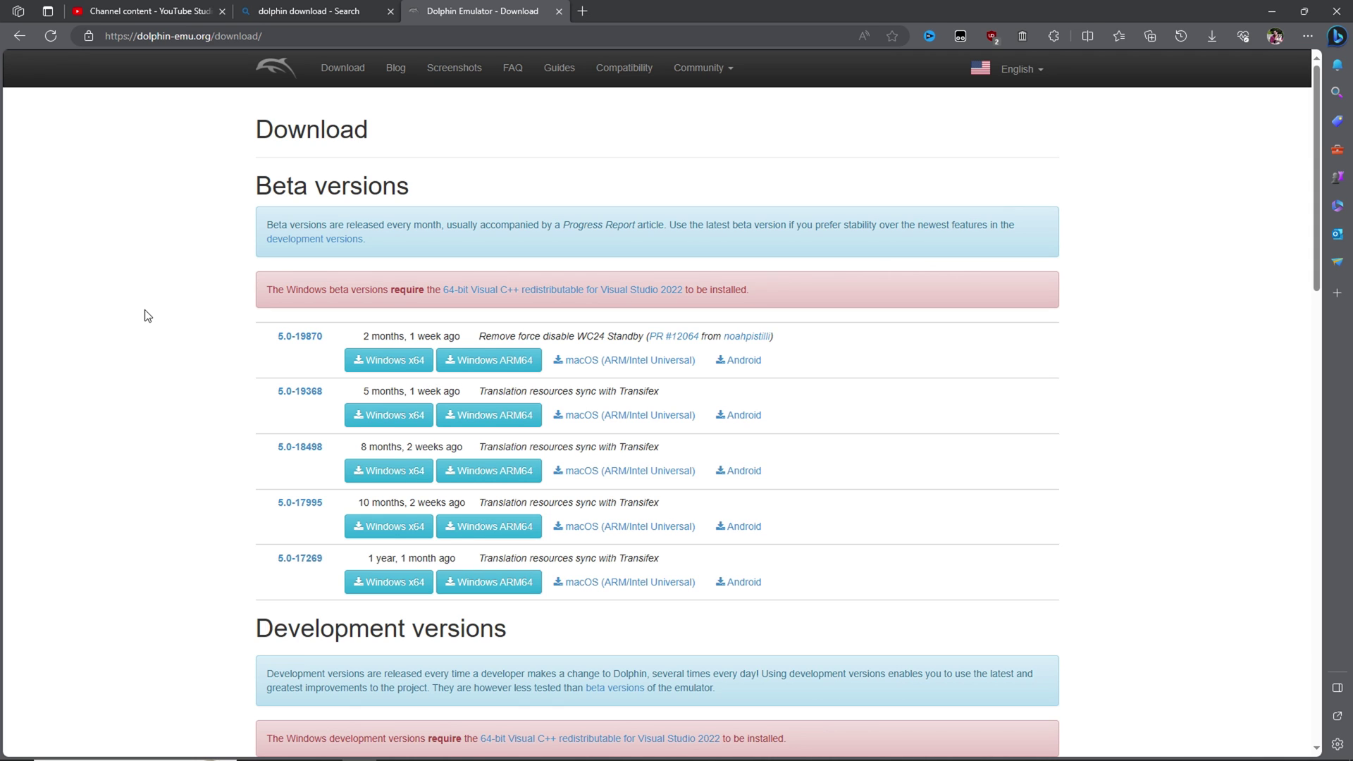
Download the Dolphin 5.0-20240 Windows x64 development build and check its download progress
scroll(148, 315, "down", 6)
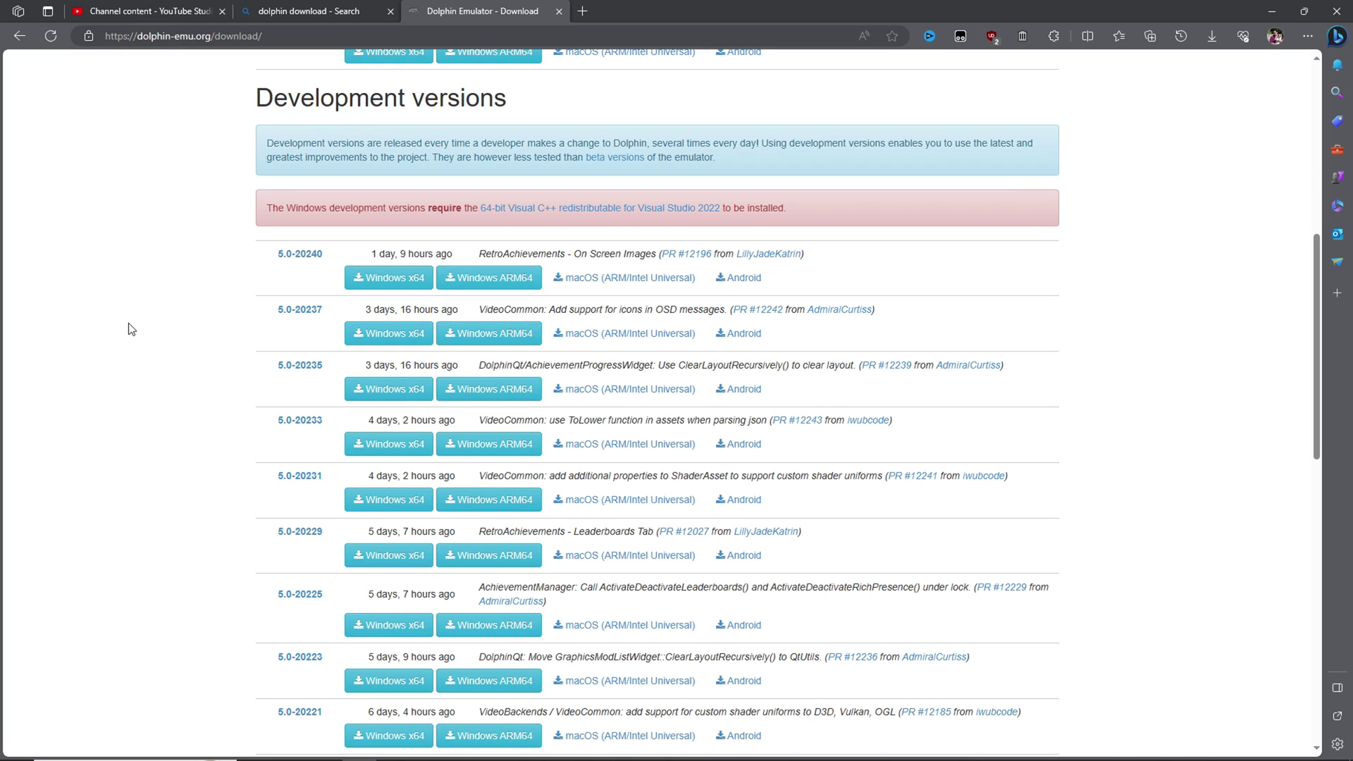
left_click(402, 285)
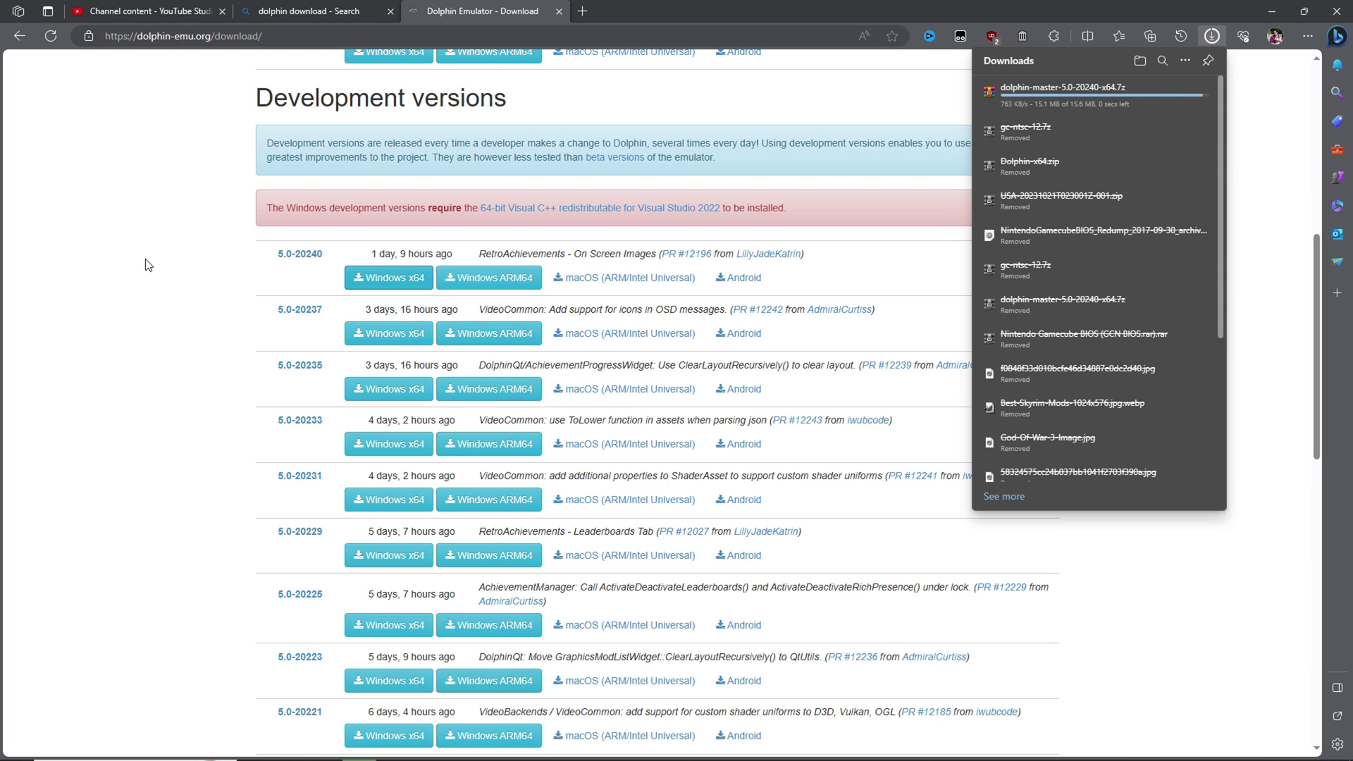
left_click(1211, 36)
Extract the Dolphin-x64 folder from the downloaded archive onto the desktop
left_click(1178, 88)
right_click(867, 325)
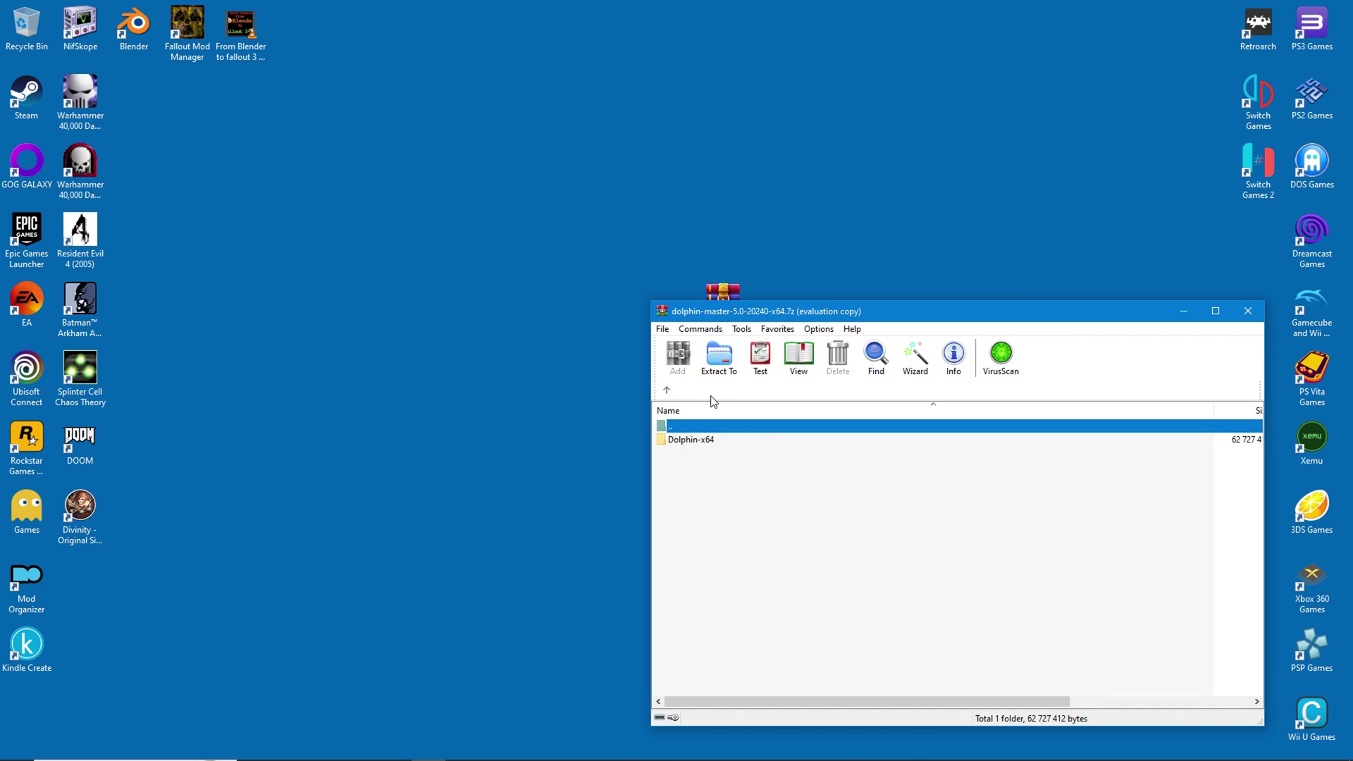
left_click(714, 444)
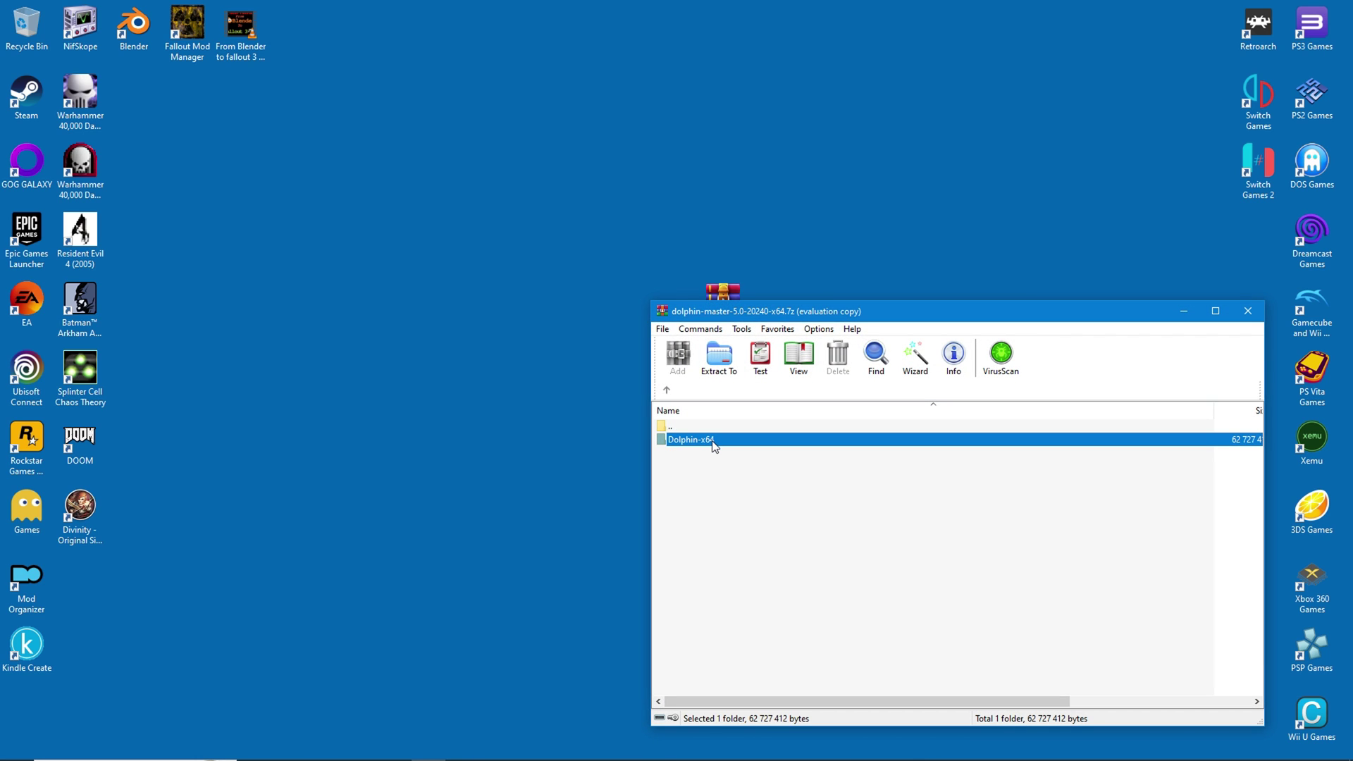
left_click_drag(713, 443, 702, 437)
left_click_drag(463, 325, 433, 311)
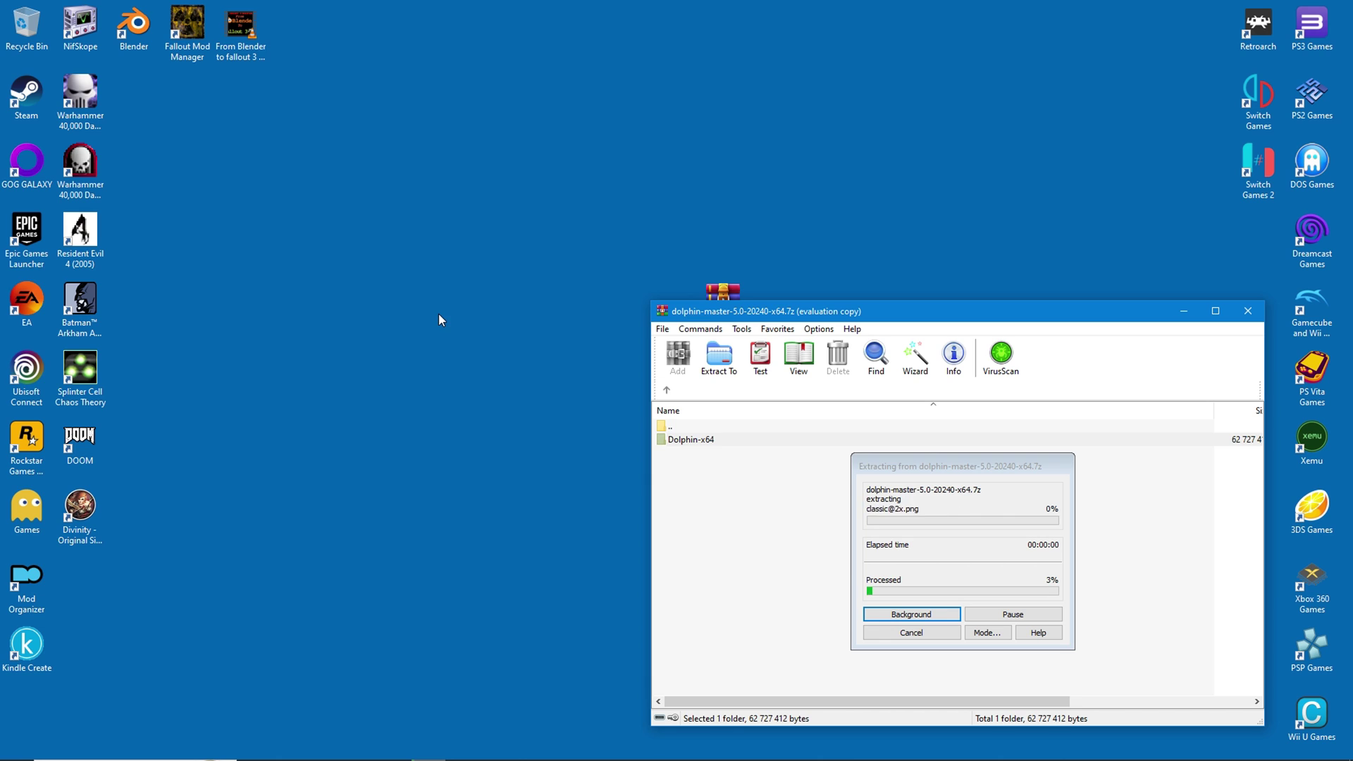
Launch Dolphin.exe from the extracted Dolphin-x64 folder
left_click_drag(754, 153, 503, 178)
left_click(591, 393)
double_click(591, 392)
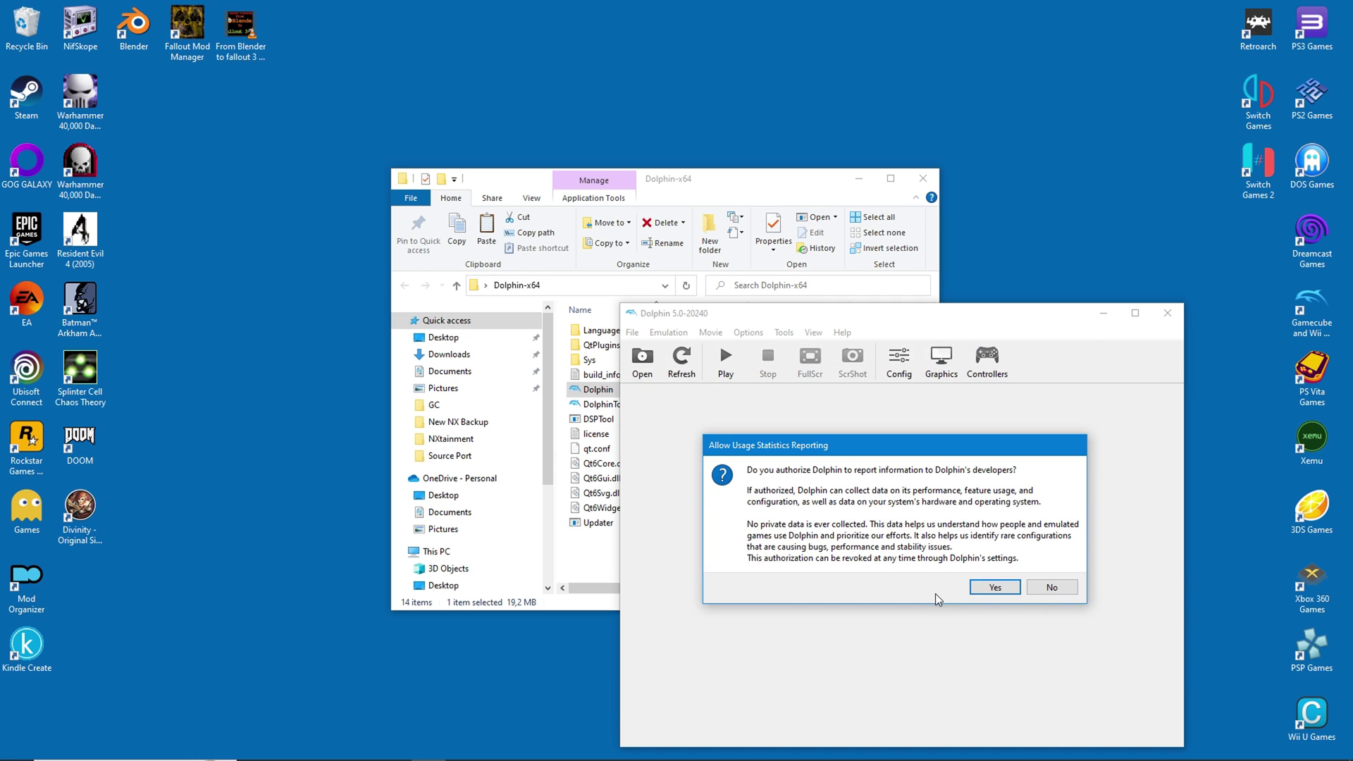
Allow usage statistics, enable cheats and set auto updates to the Dev channel
left_click(994, 587)
left_click_drag(770, 324, 536, 188)
left_click(664, 224)
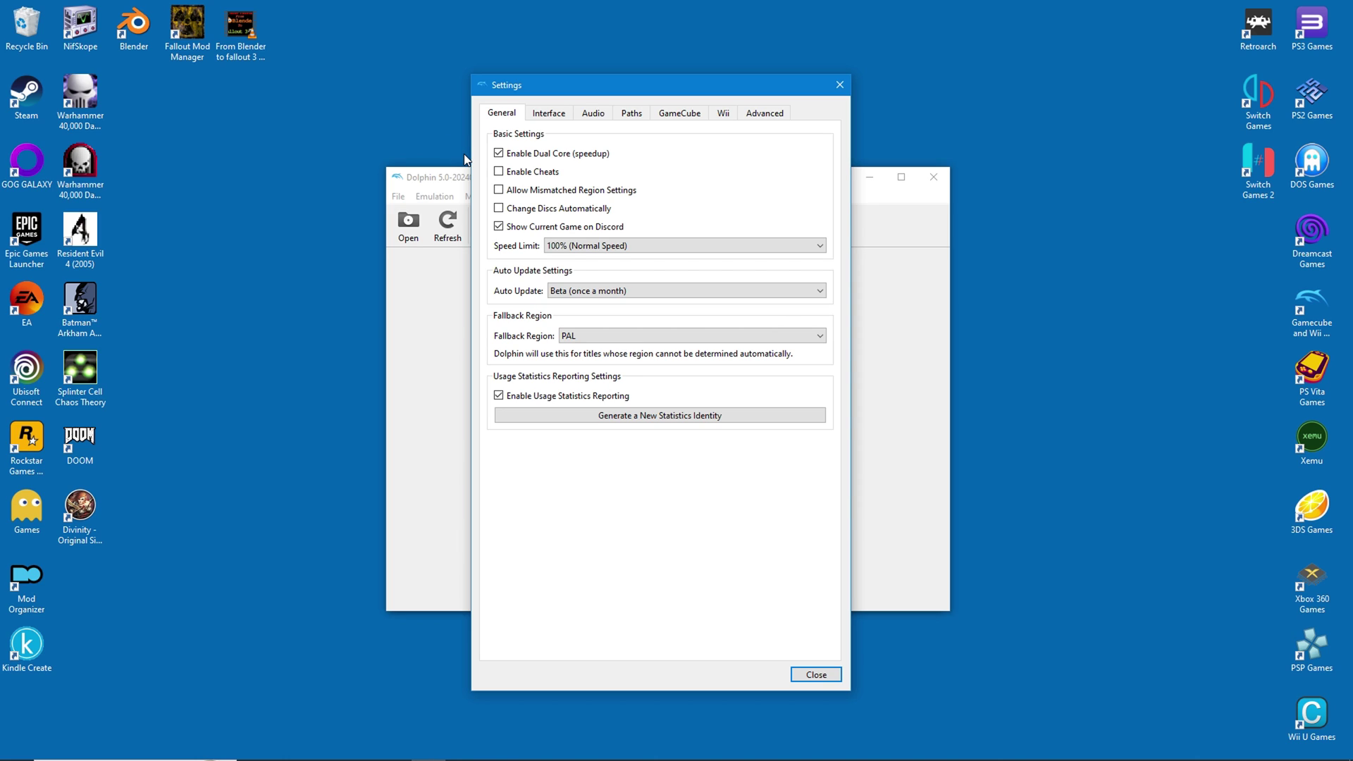
left_click(499, 171)
left_click(580, 291)
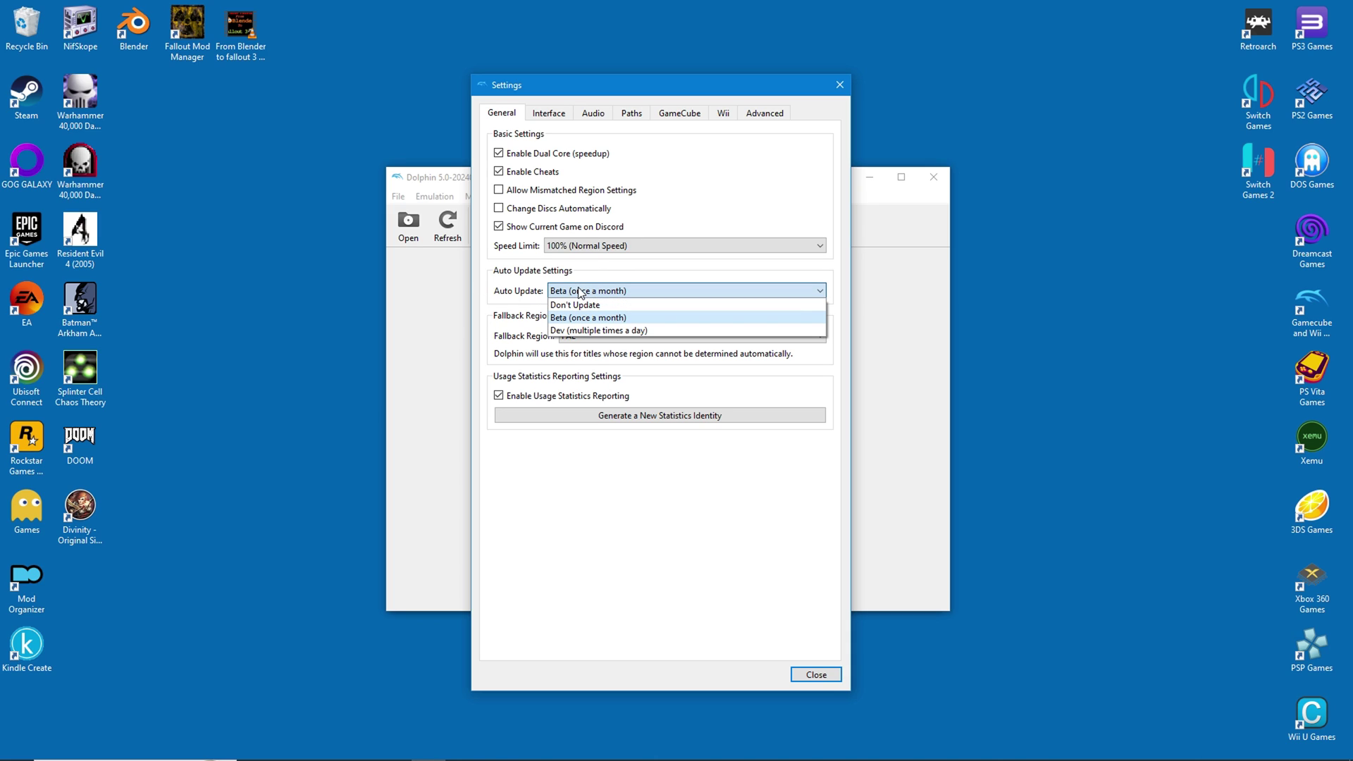
left_click(599, 330)
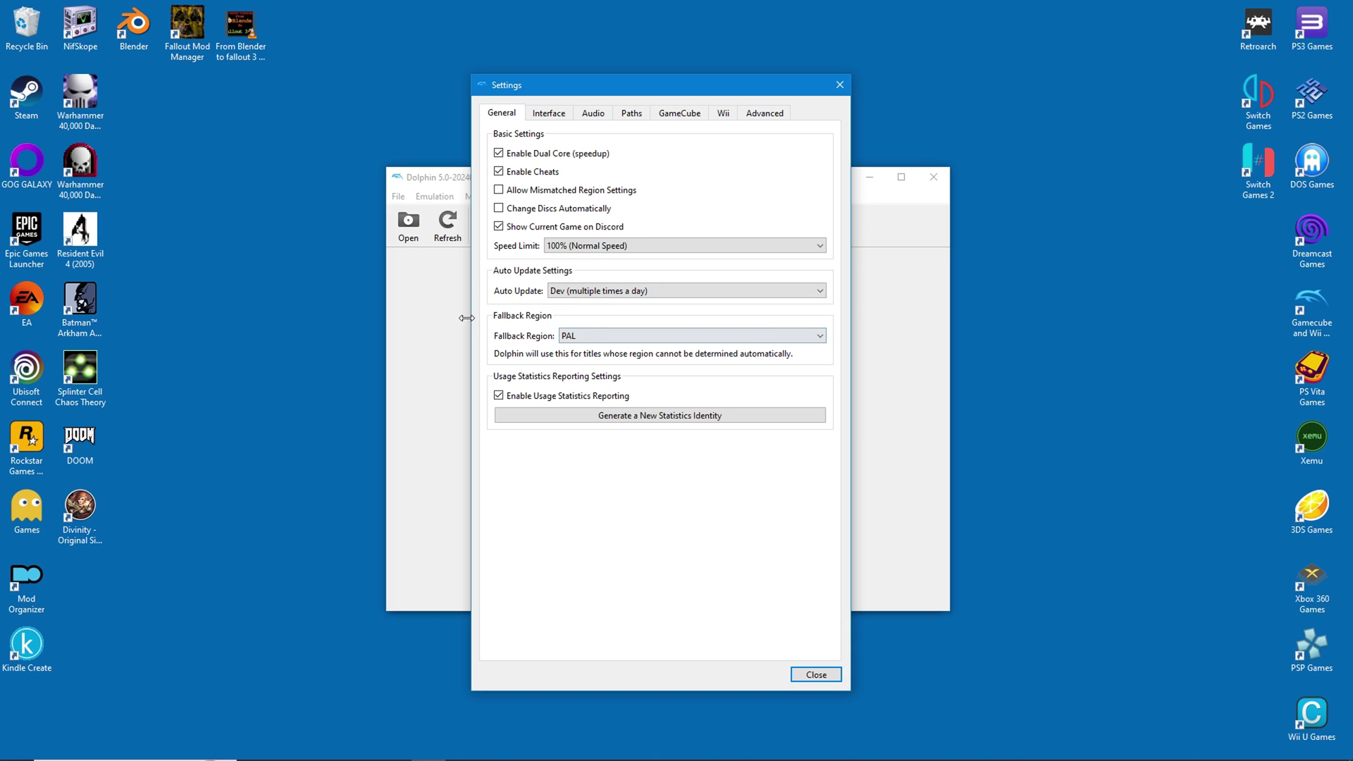
Set the interface language to English and dismiss the restart notice
left_click(549, 114)
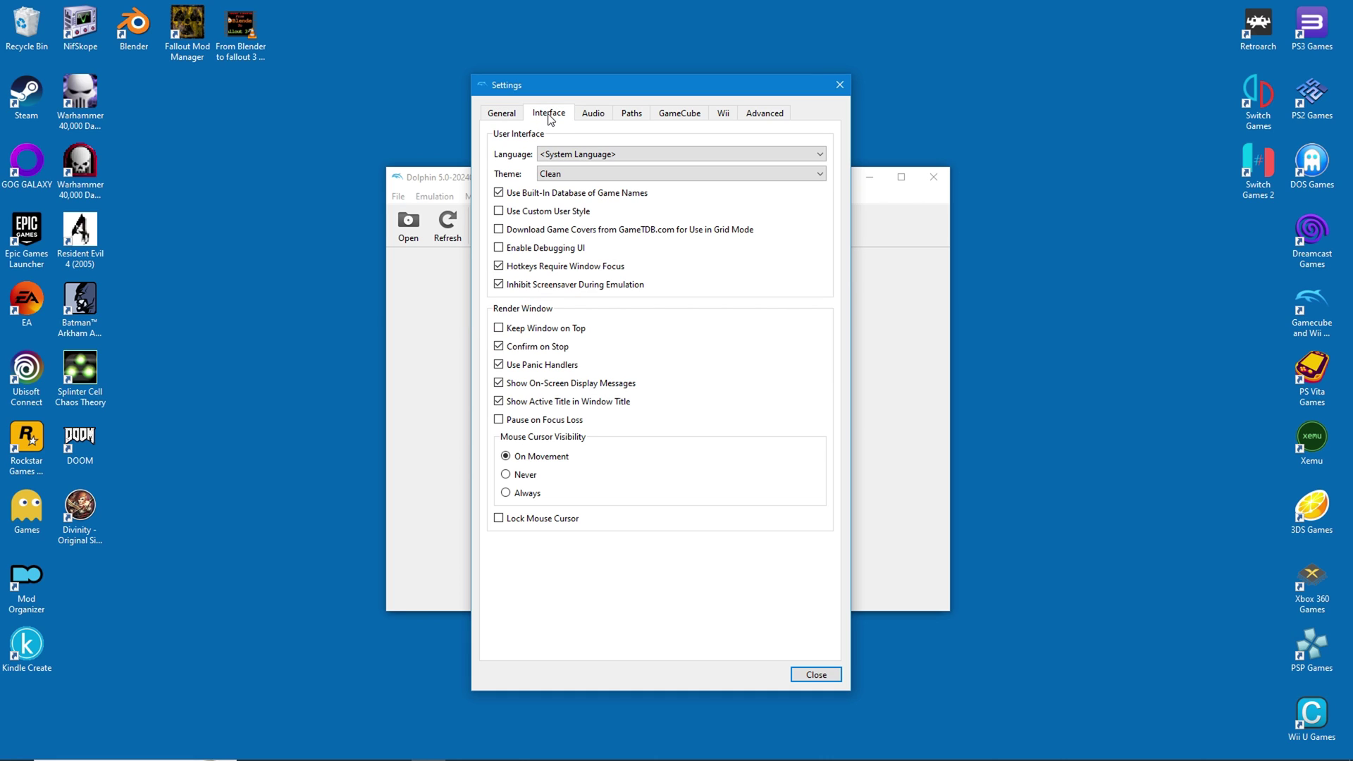
left_click(564, 153)
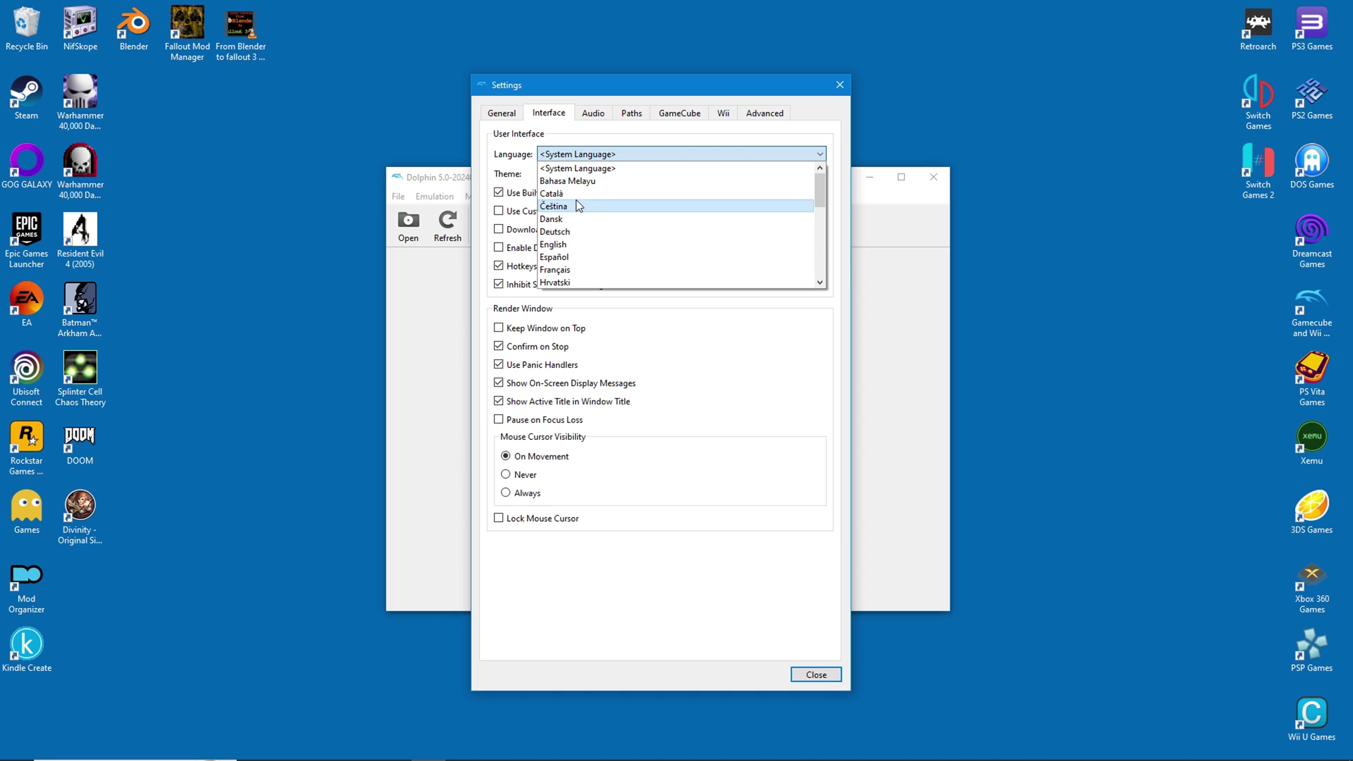
left_click(577, 242)
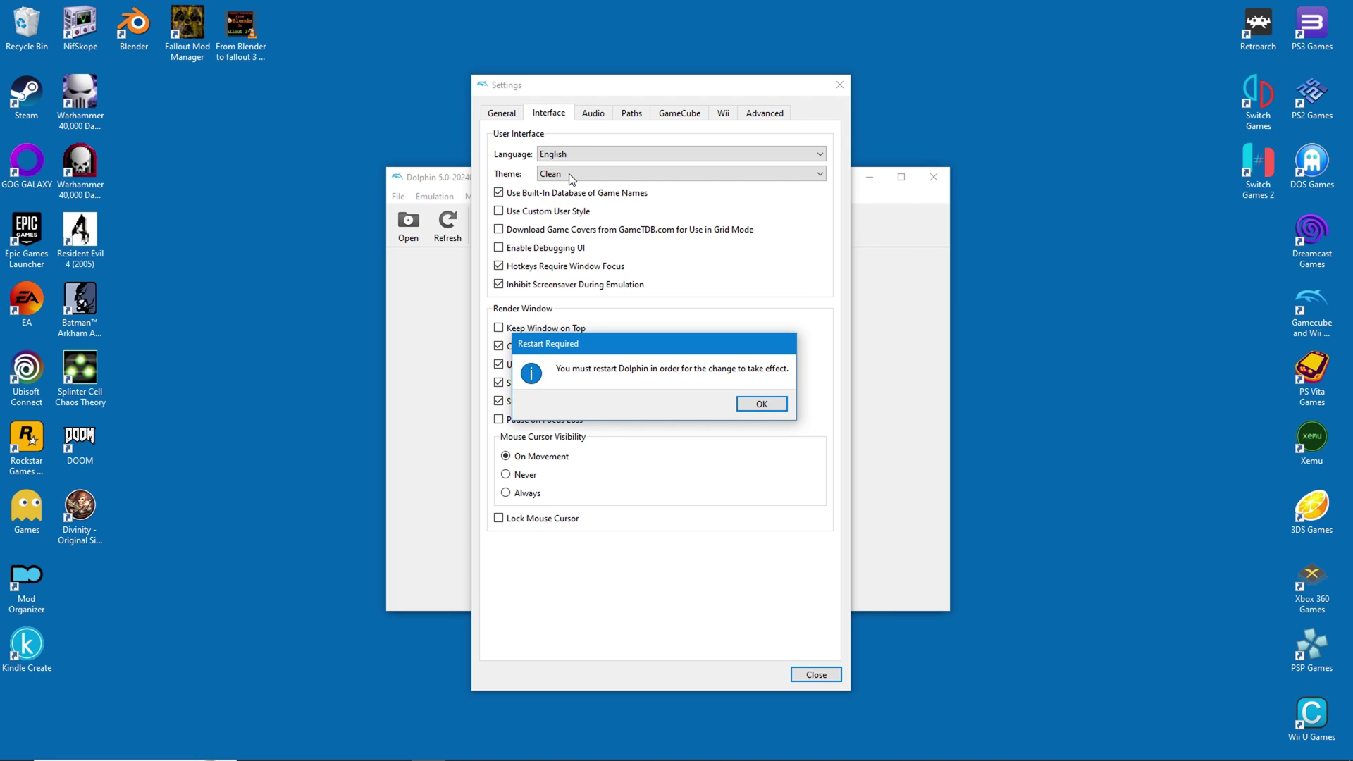
left_click(761, 404)
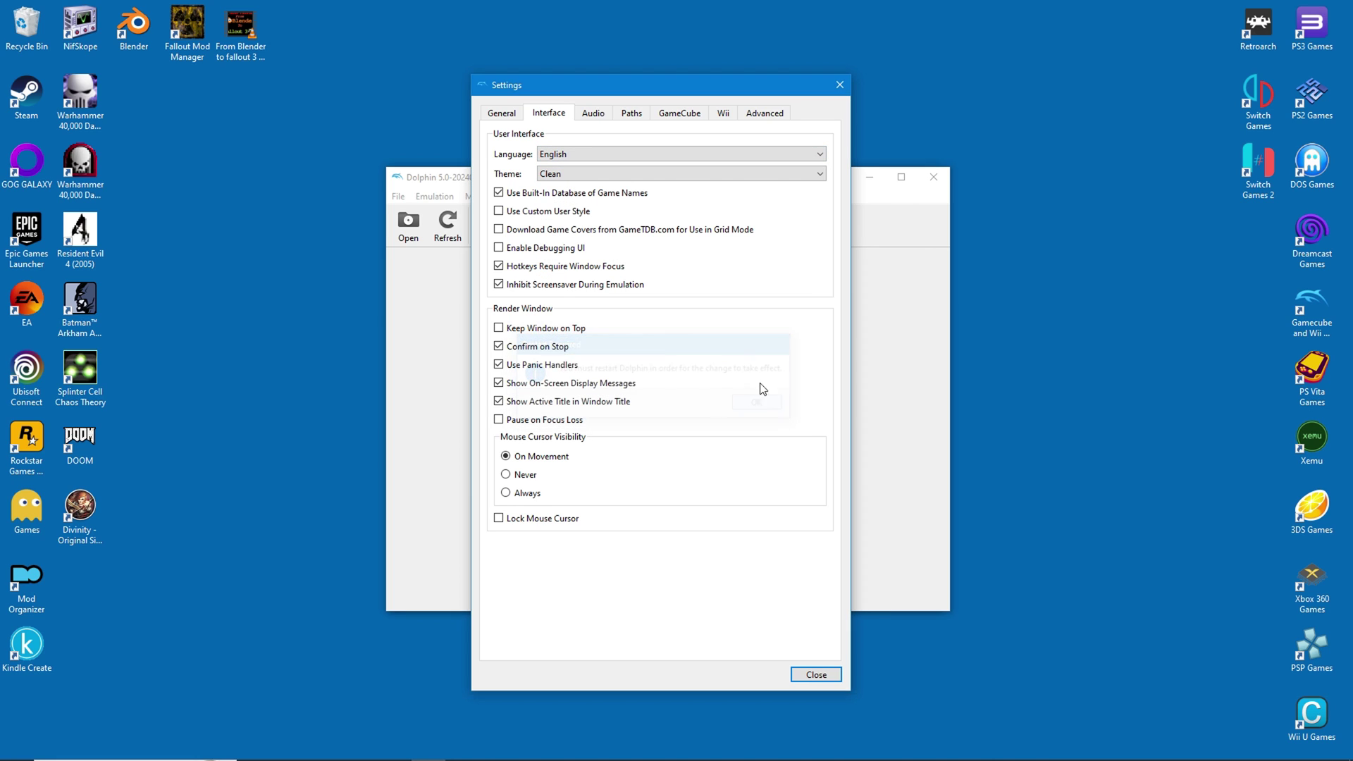
Pick the Clean Blue theme, enable GameTDB cover downloads, and set the cursor to never show
left_click(569, 176)
left_click(560, 201)
mouse_move(571, 85)
left_mouse_down()
mouse_move(945, 276)
mouse_move(723, 80)
mouse_move(534, 98)
mouse_move(549, 82)
left_mouse_up()
left_click(726, 169)
left_click(719, 209)
left_click(719, 169)
left_click(710, 222)
left_click(719, 169)
left_click(719, 209)
left_click(719, 169)
left_click(716, 196)
left_click(488, 228)
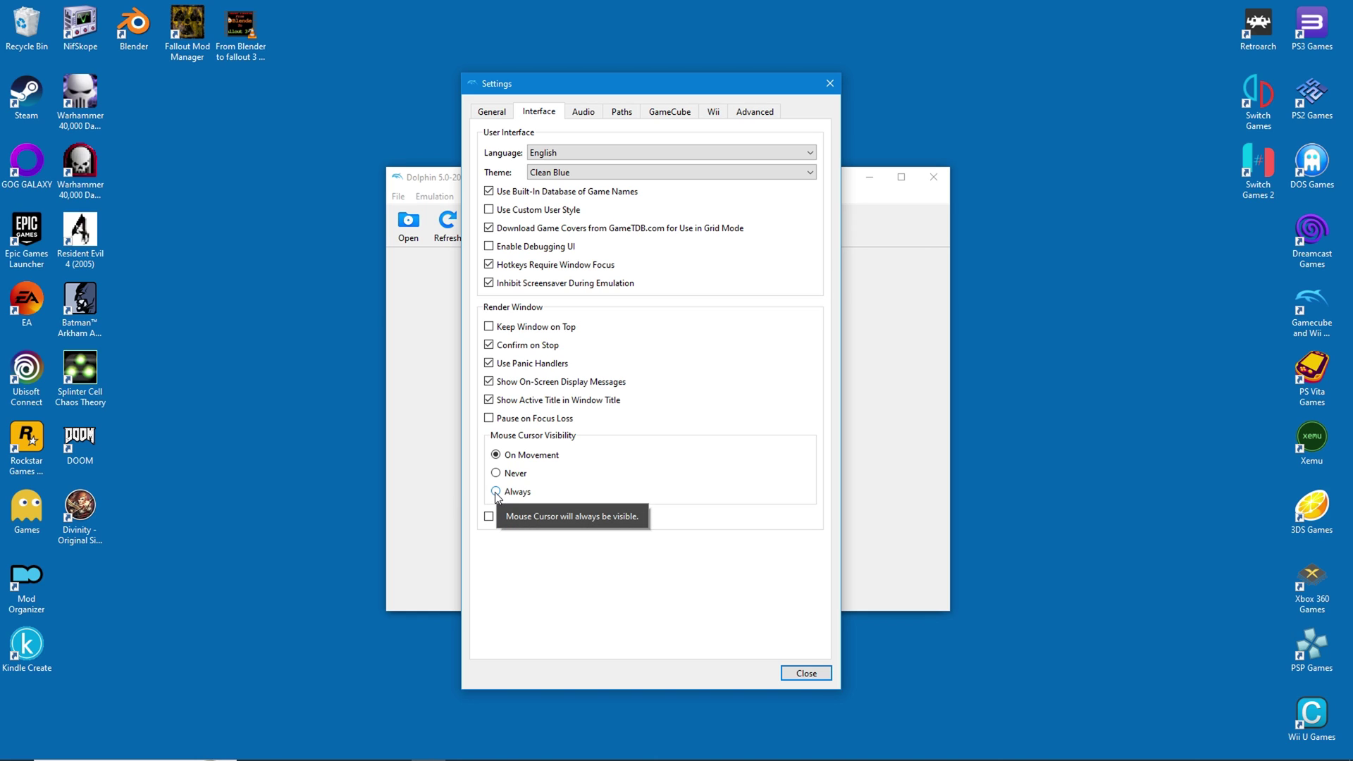
left_click(496, 474)
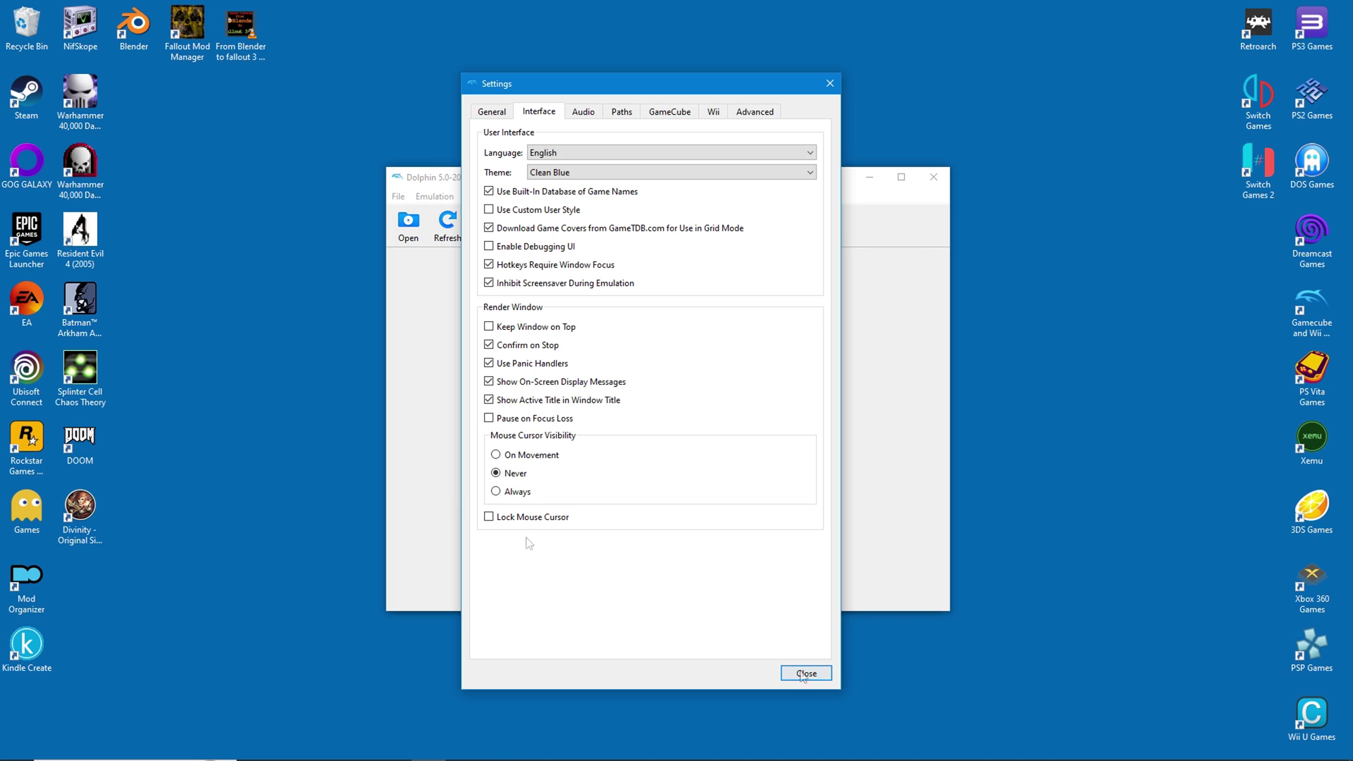
Add C:\Dolphin-x64 as a game folder in the Paths settings
left_click(580, 115)
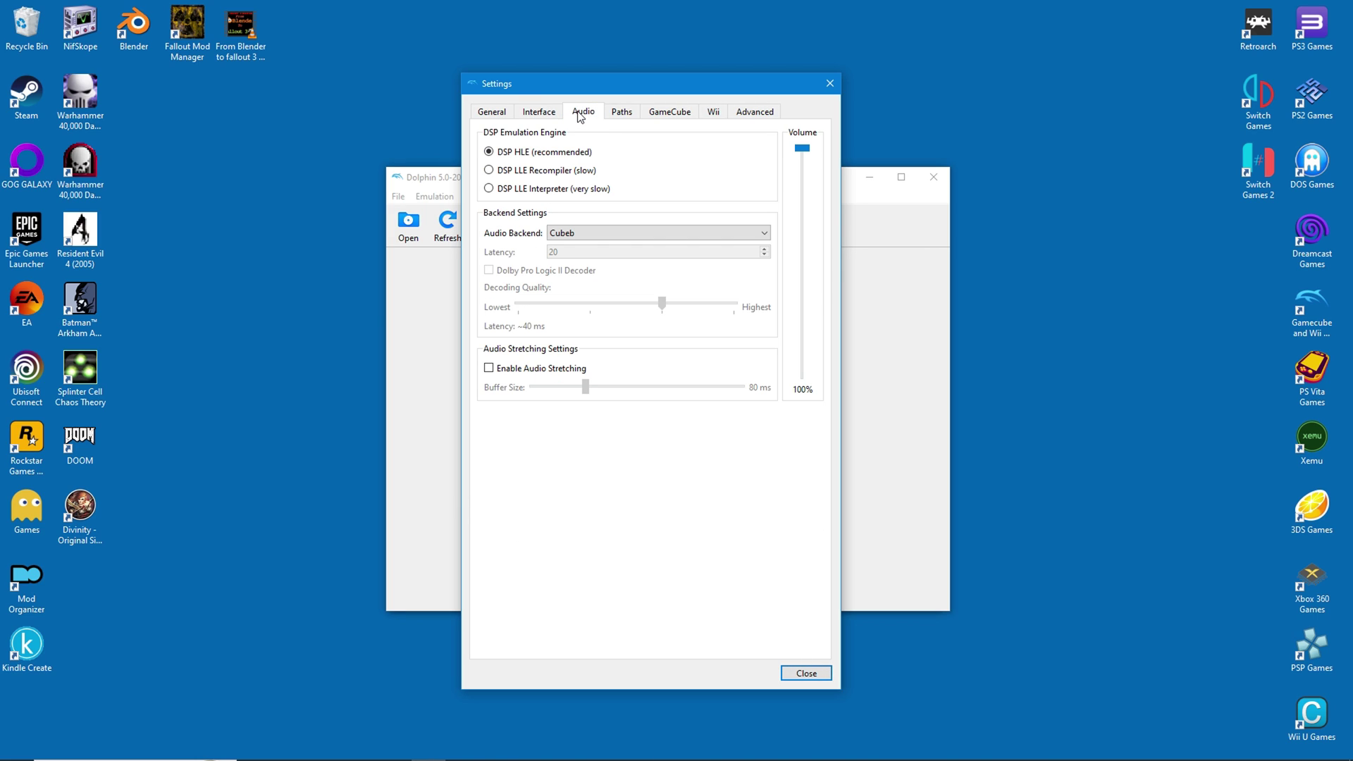
left_click(618, 114)
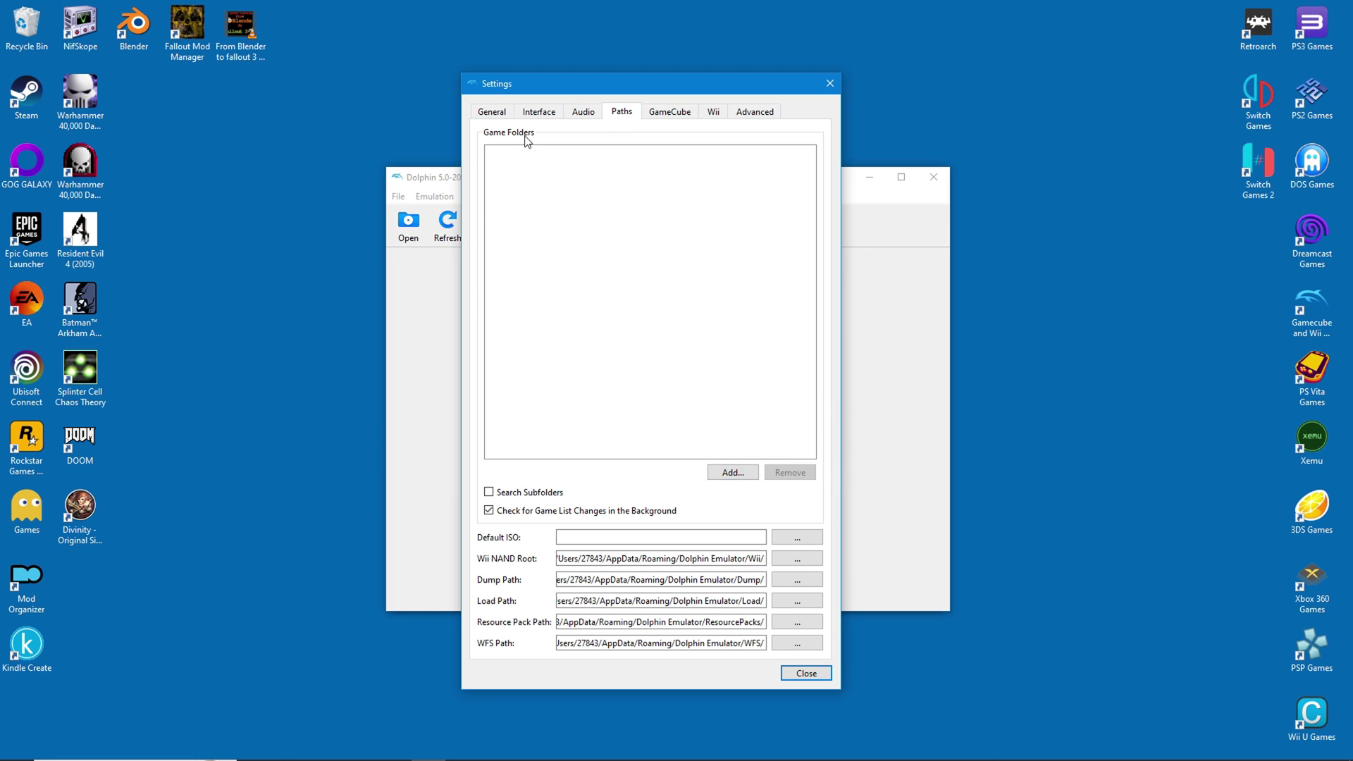
left_click(731, 473)
left_click(520, 355)
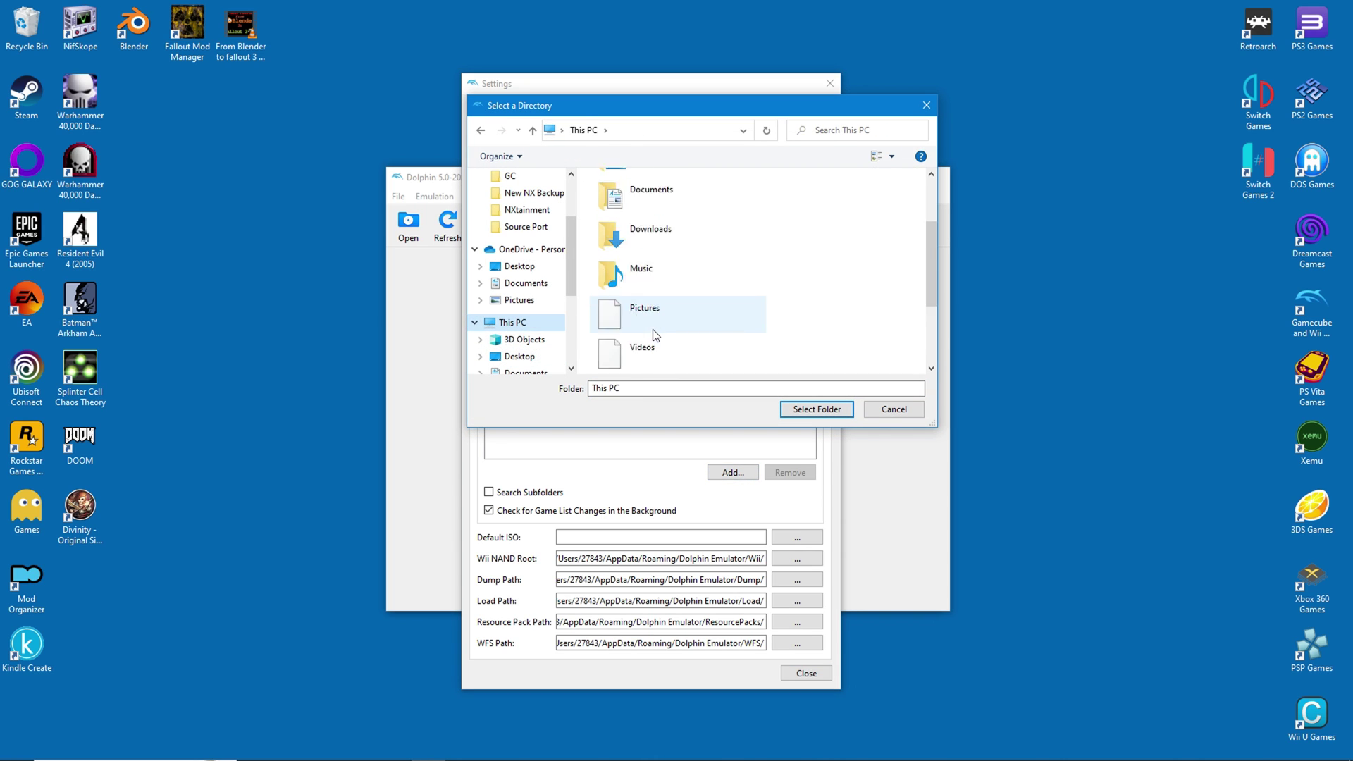
double_click(613, 319)
left_click(629, 286)
left_click(817, 409)
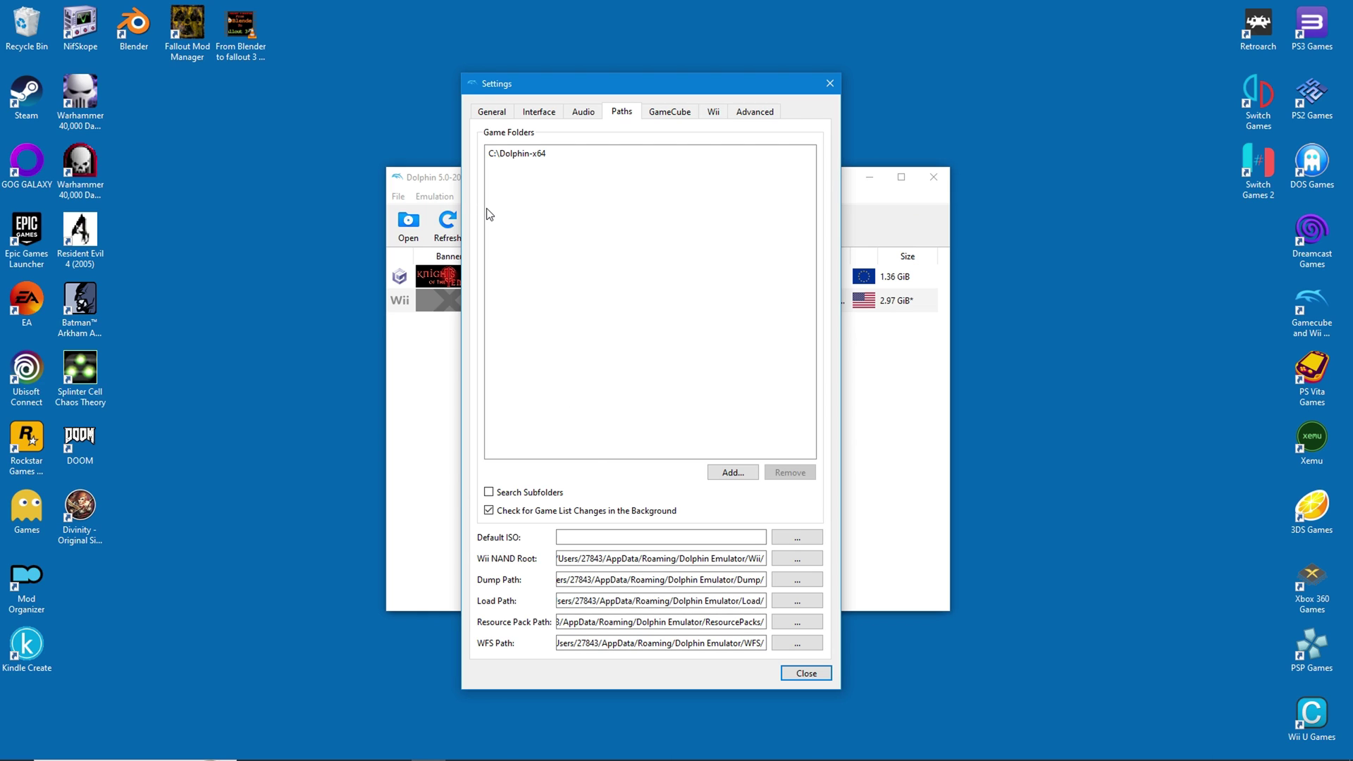
Check the nine titles now in the game list and close the settings
left_click_drag(543, 92, 807, 84)
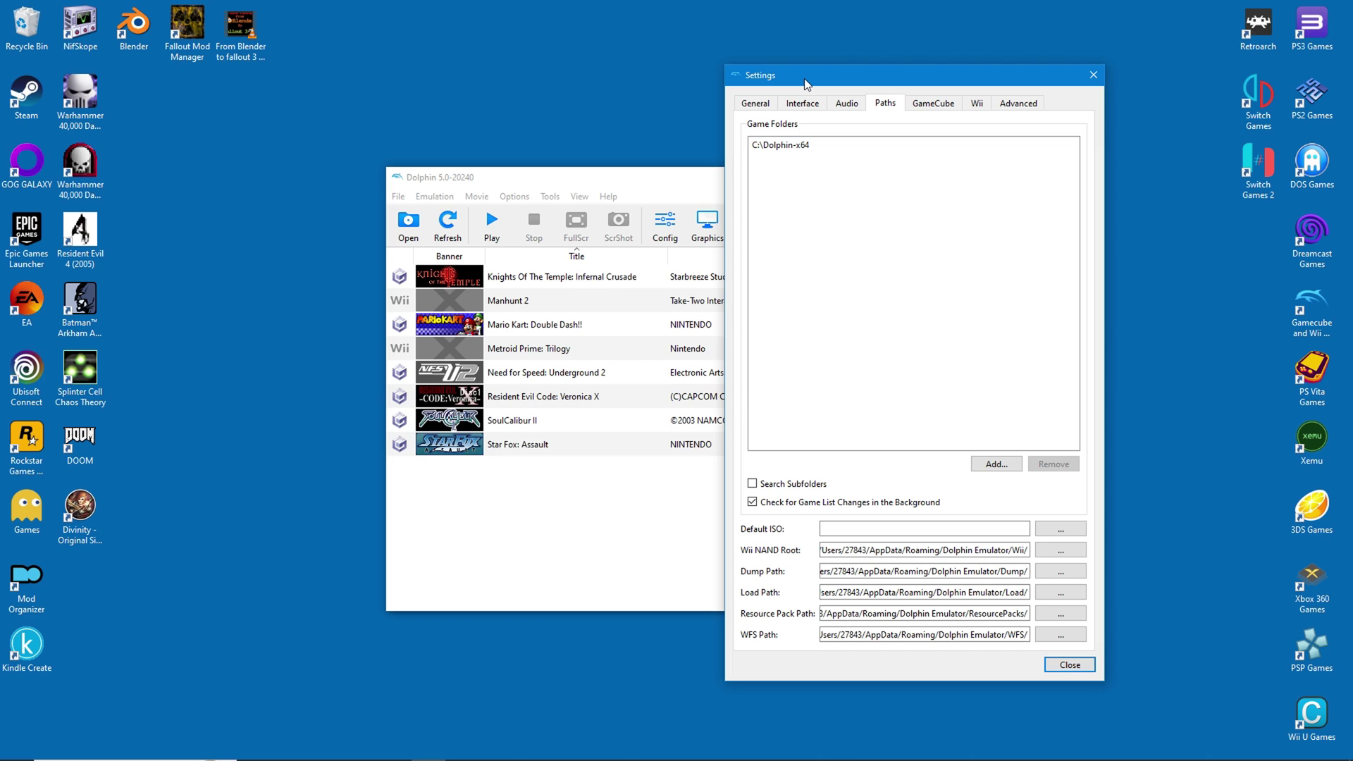
left_click_drag(807, 84, 569, 95)
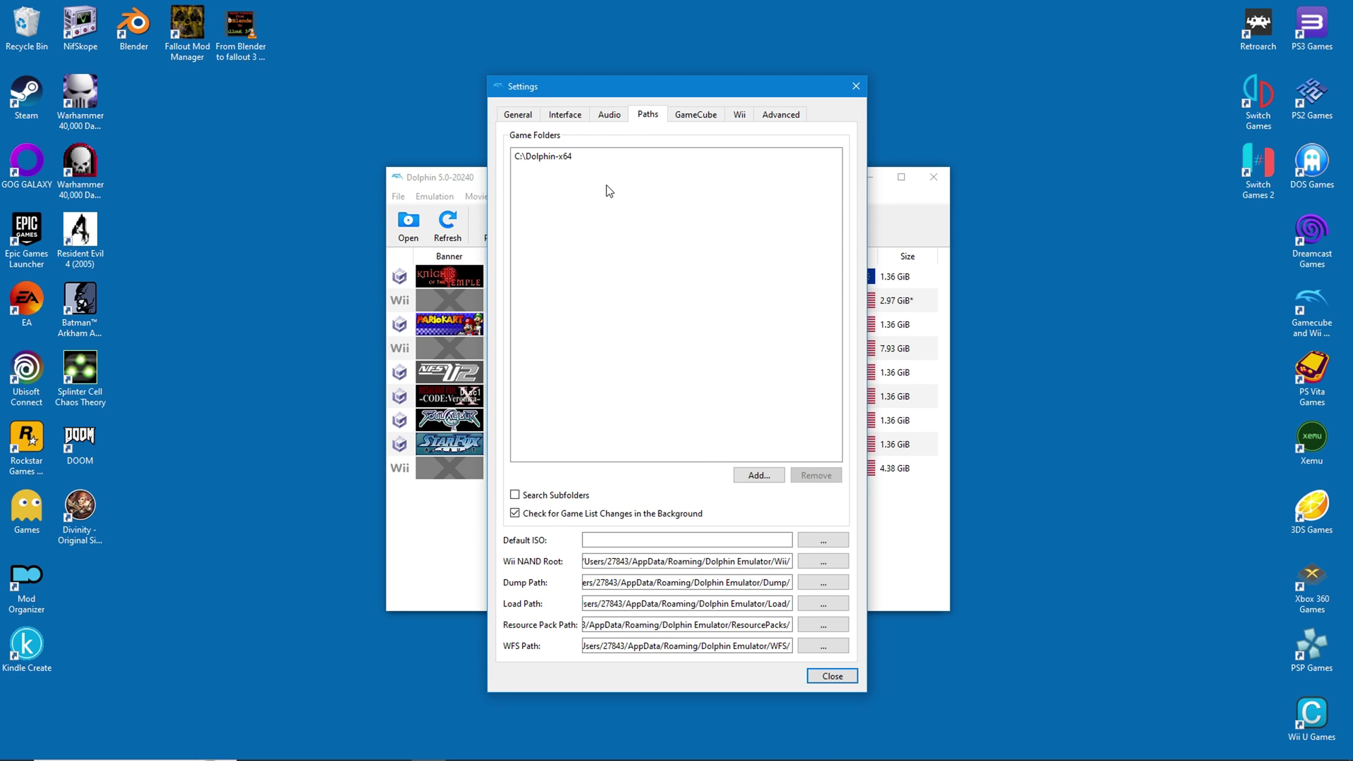
left_click(701, 118)
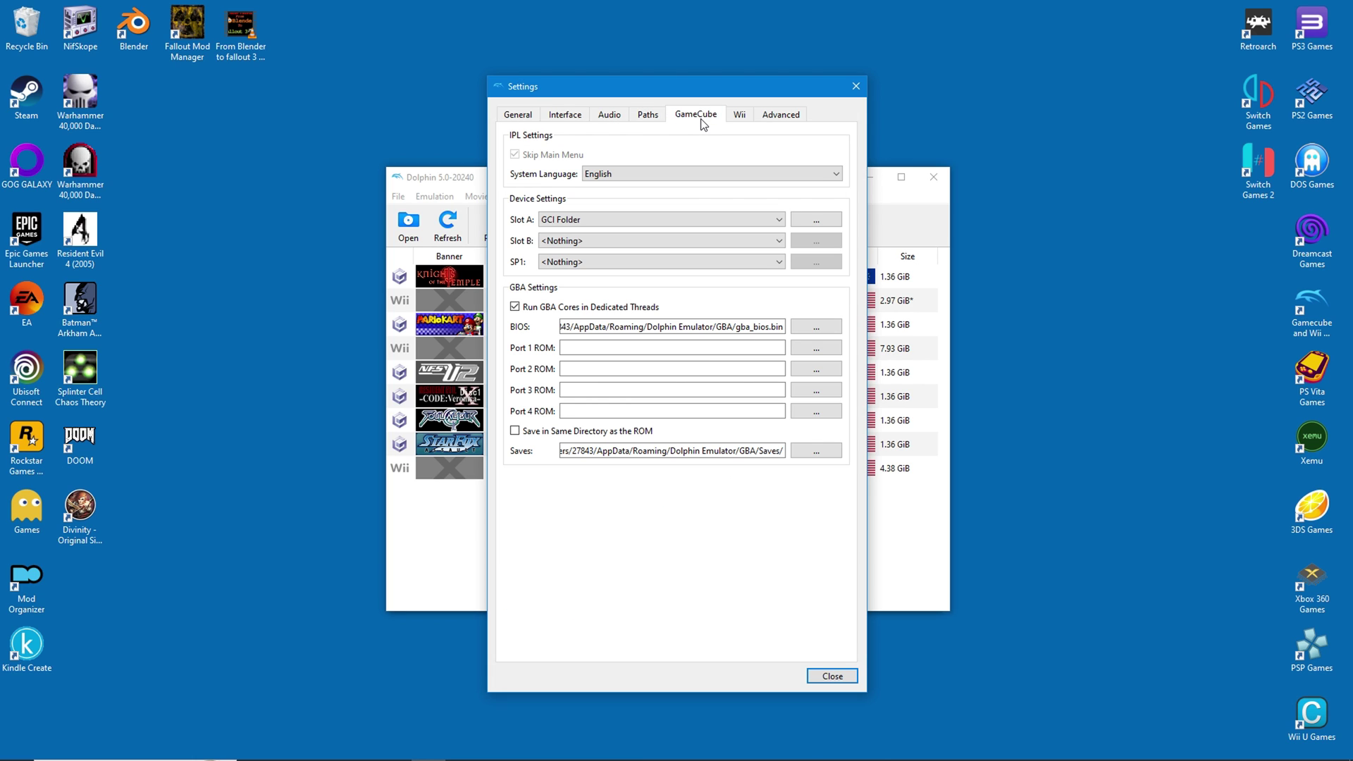
left_click(825, 677)
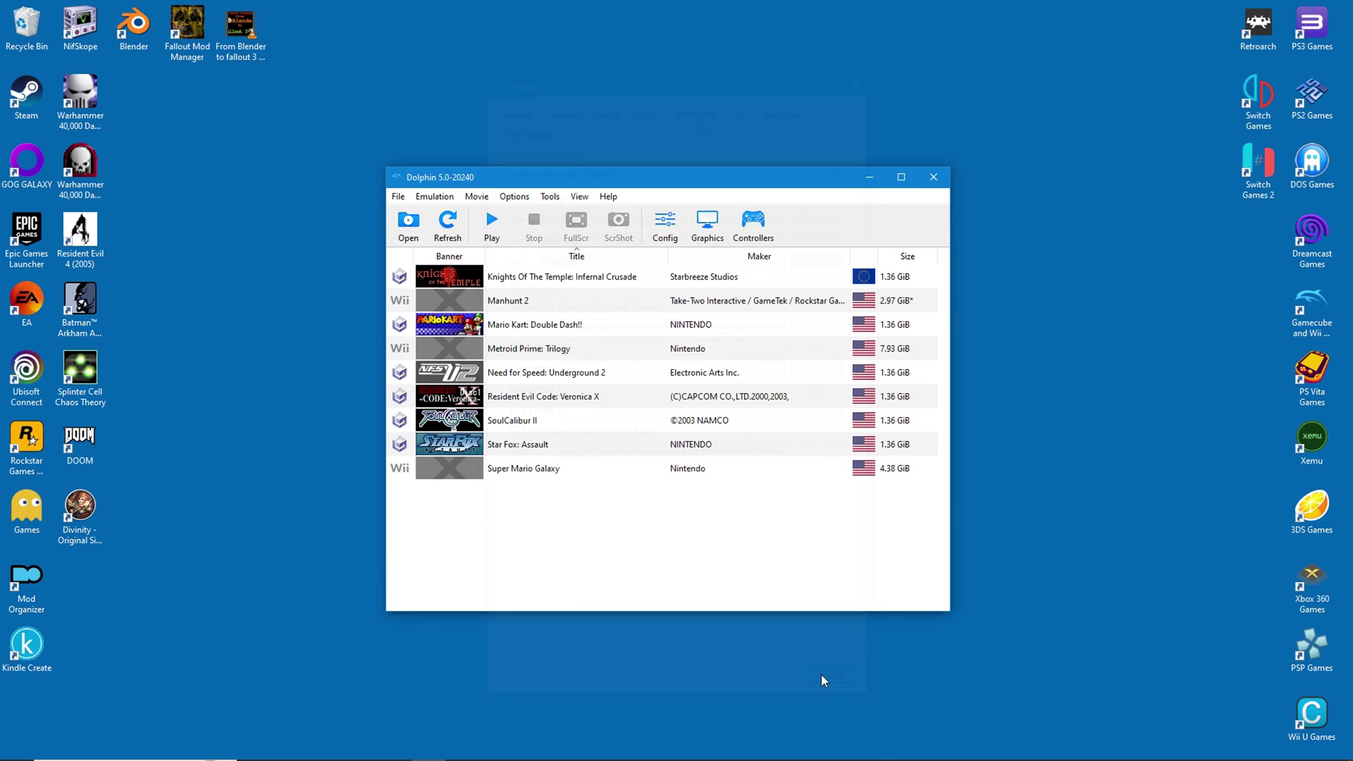
left_click(708, 235)
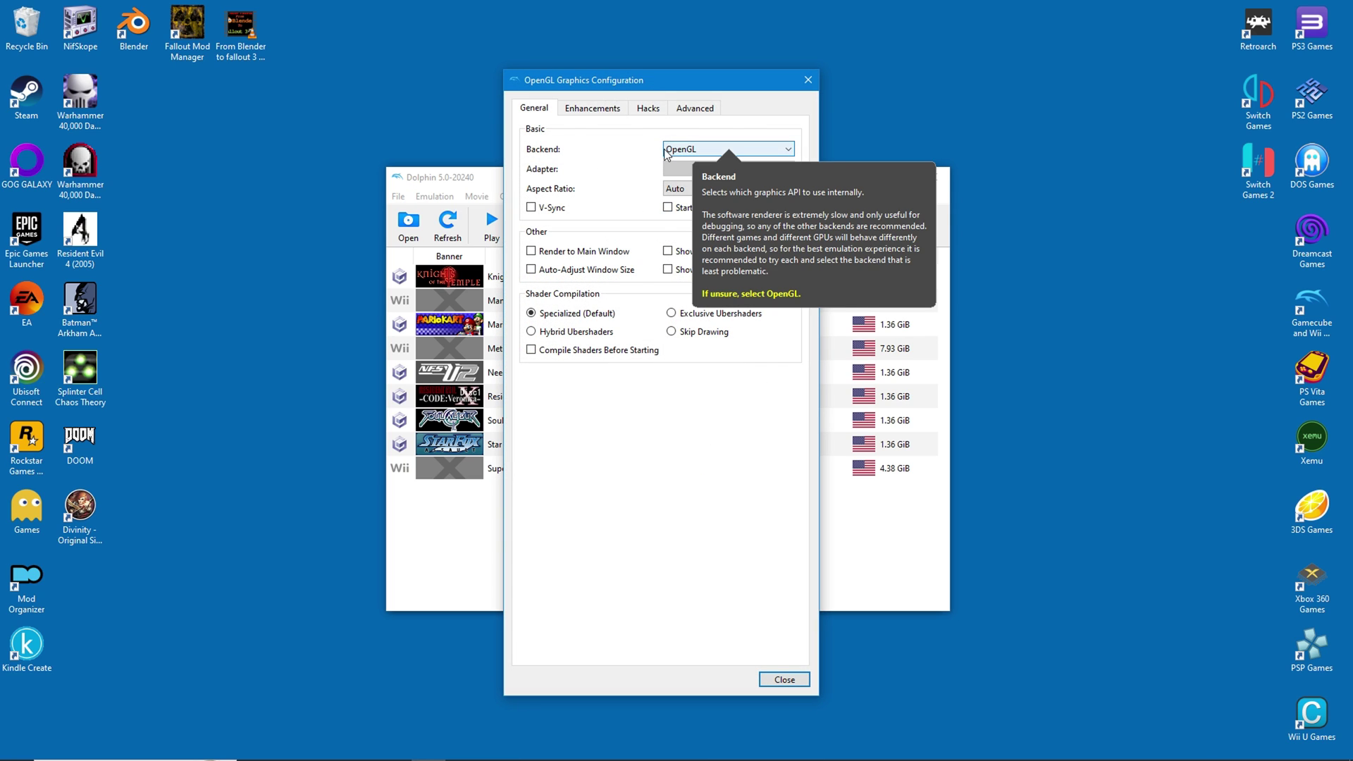
Switch the graphics backend to Vulkan with V-Sync, fullscreen start and Hybrid Ubershaders
left_click(697, 151)
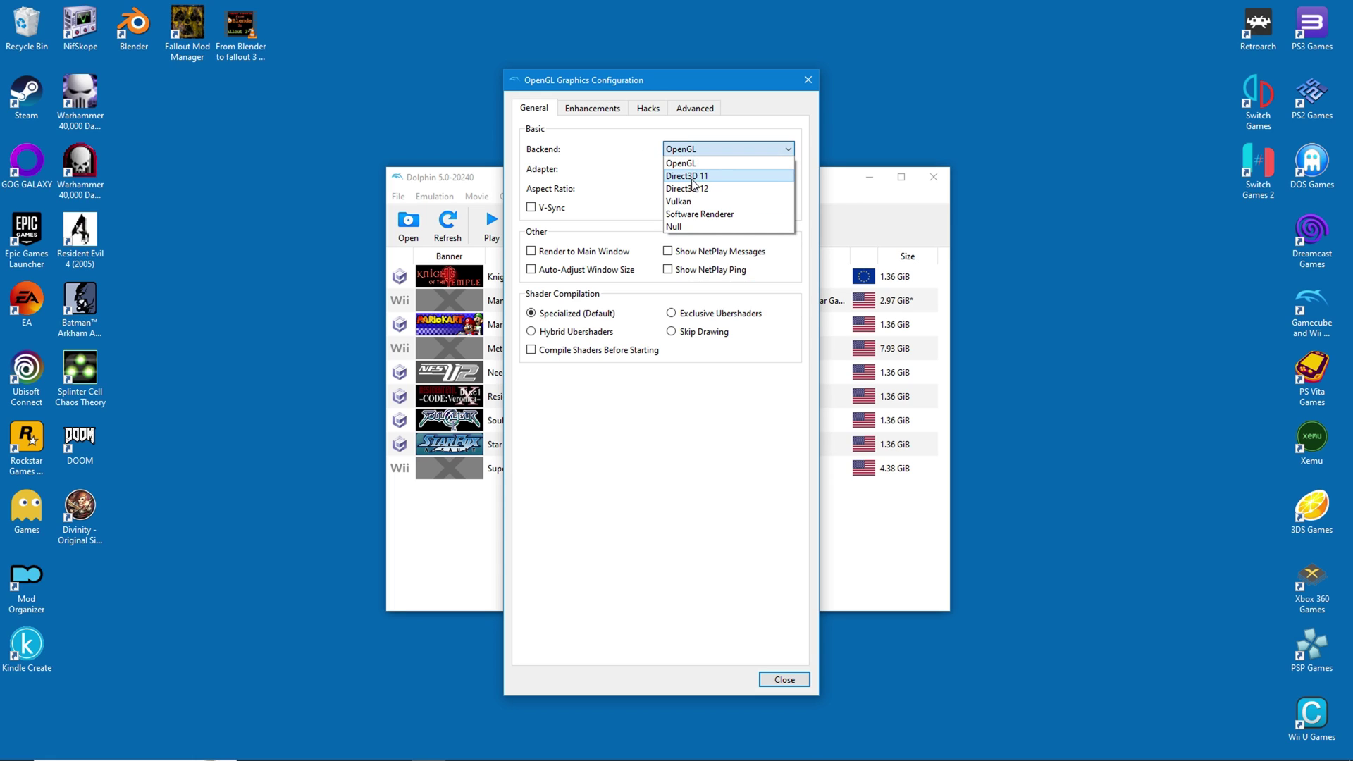
left_click(694, 235)
left_click(540, 209)
left_click(695, 209)
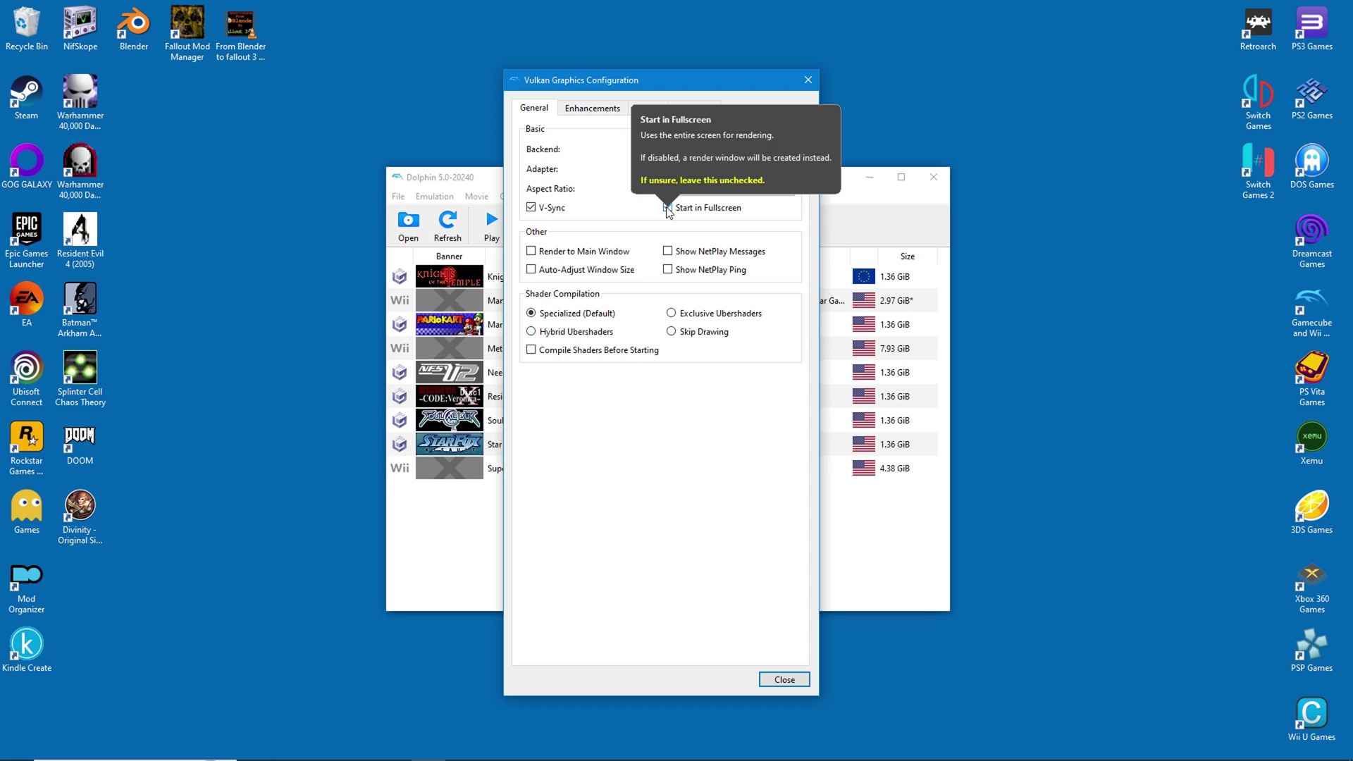
left_click(534, 332)
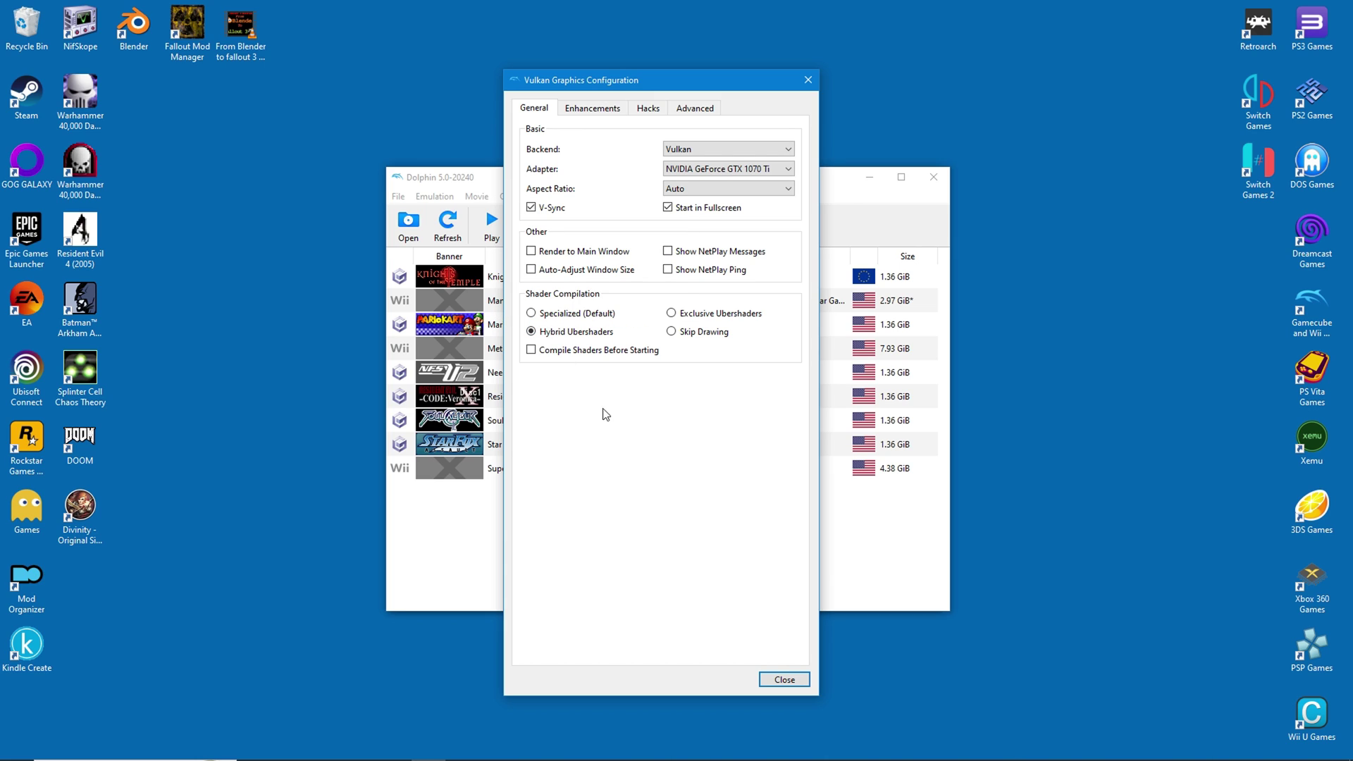
Set 3x Native (1080p) internal resolution and Bilinear output resampling, then close graphics settings
left_click(594, 113)
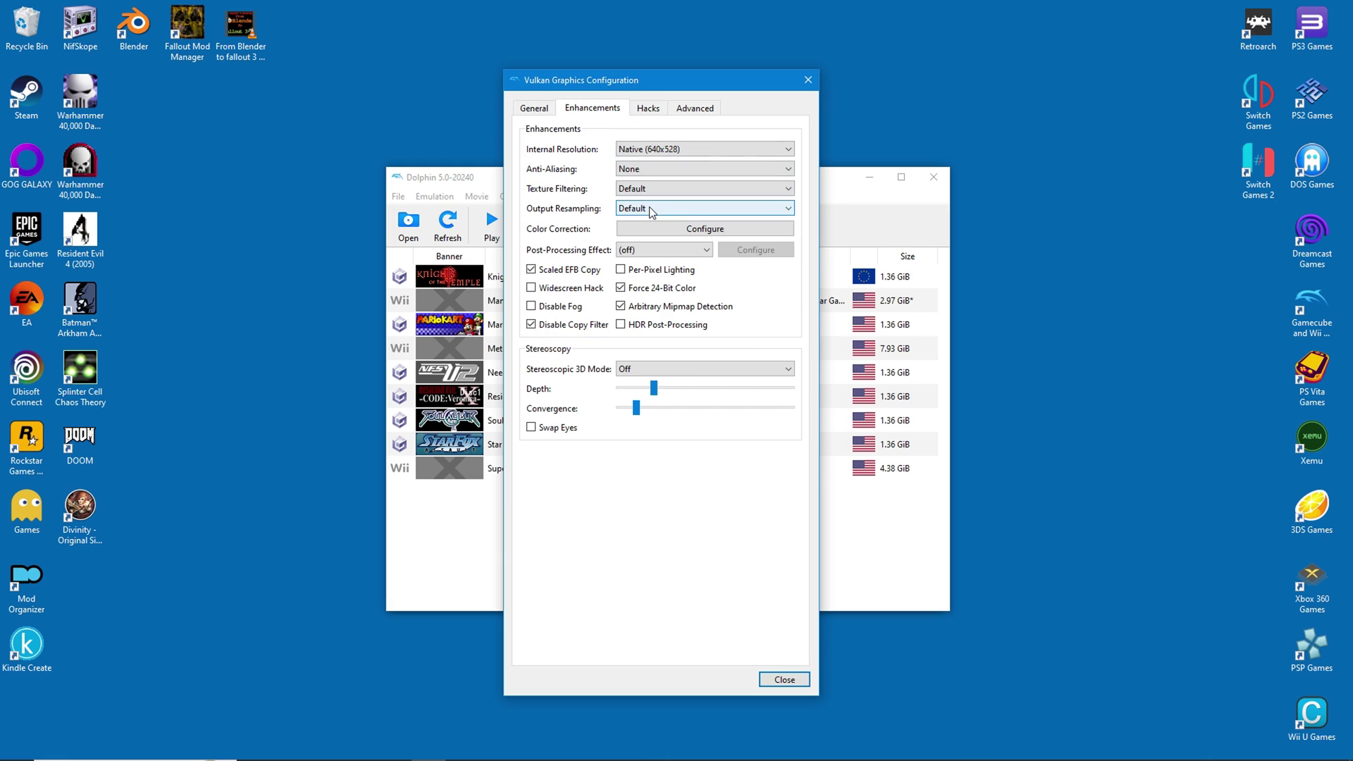
left_click(656, 155)
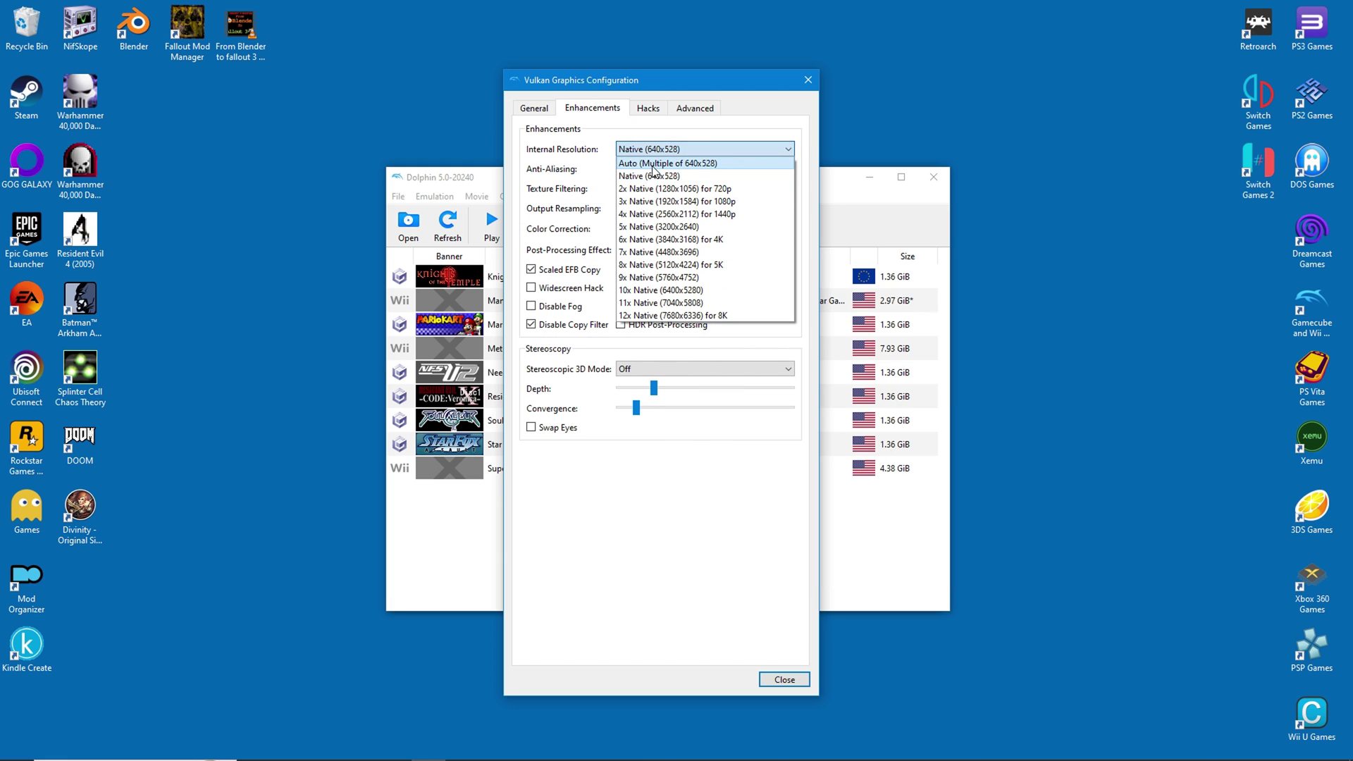
left_click(654, 207)
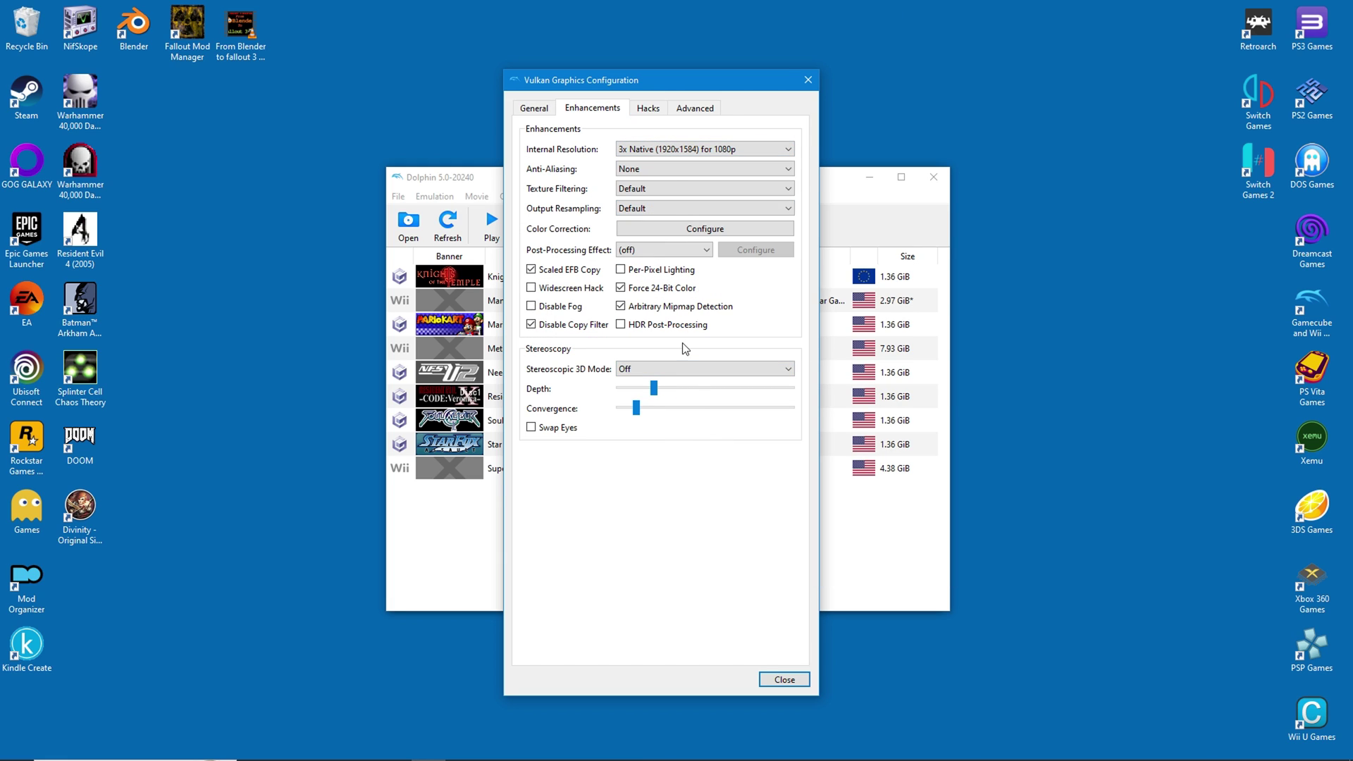
left_click(671, 168)
left_click(663, 186)
left_click(662, 188)
left_click(662, 188)
left_click(661, 207)
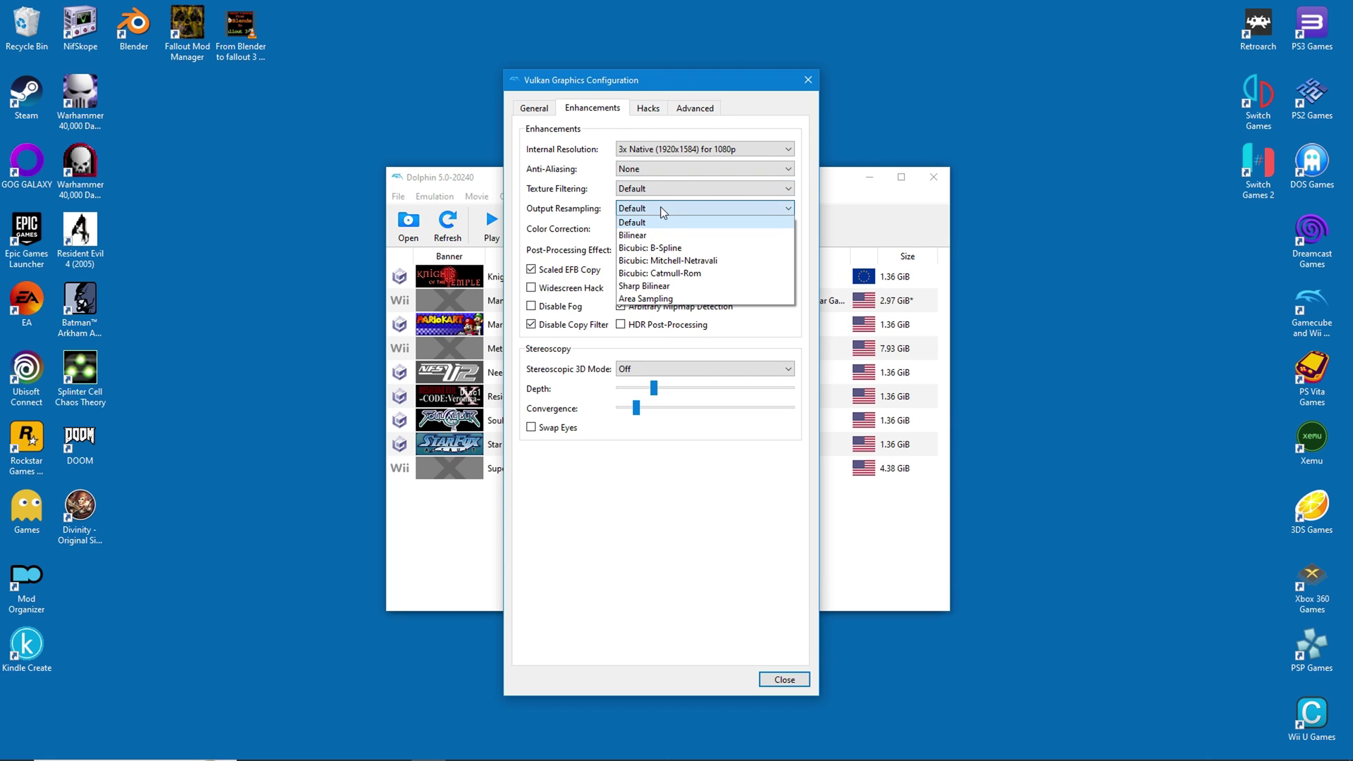
left_click(663, 230)
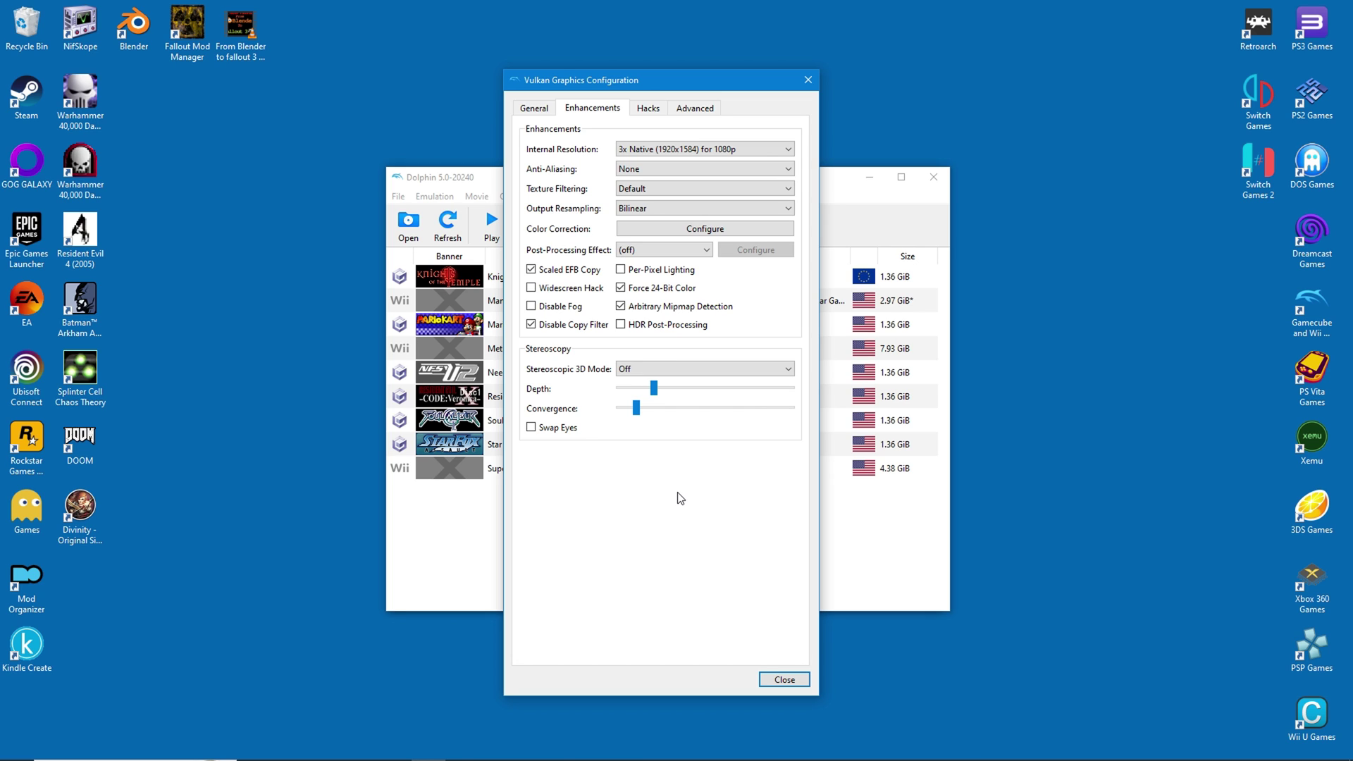
key("Escape")
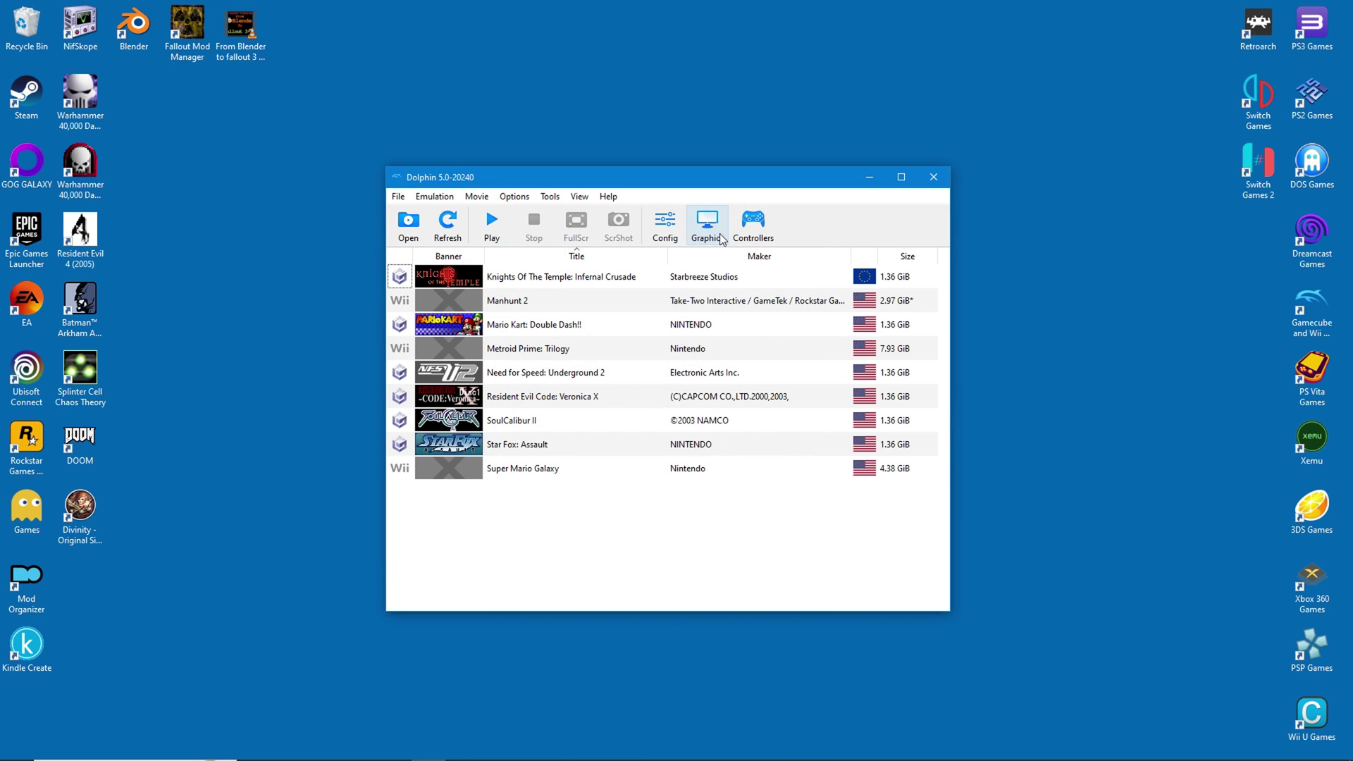
Map the Port 1 GameCube controller's buttons, D-pad and sticks to the XInput/0/Gamepad device
left_click(755, 233)
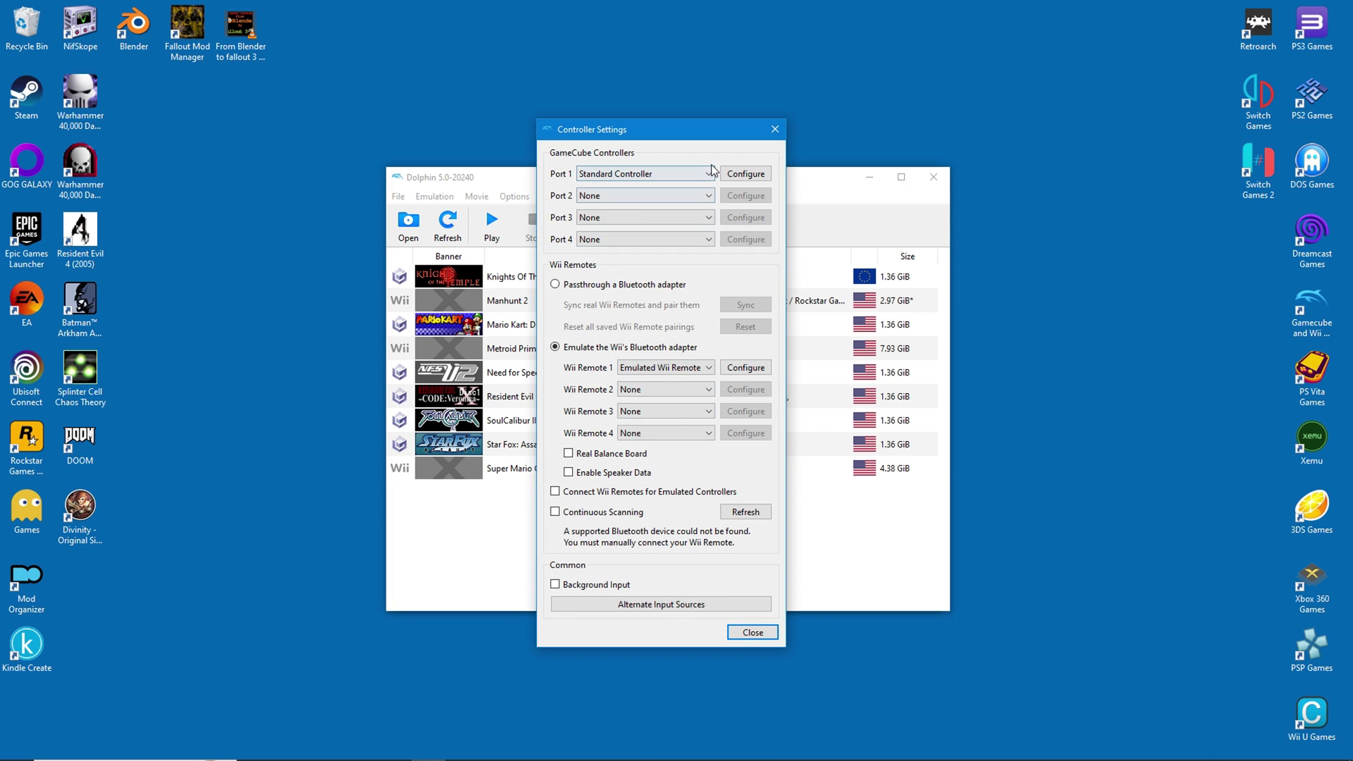
left_click(748, 174)
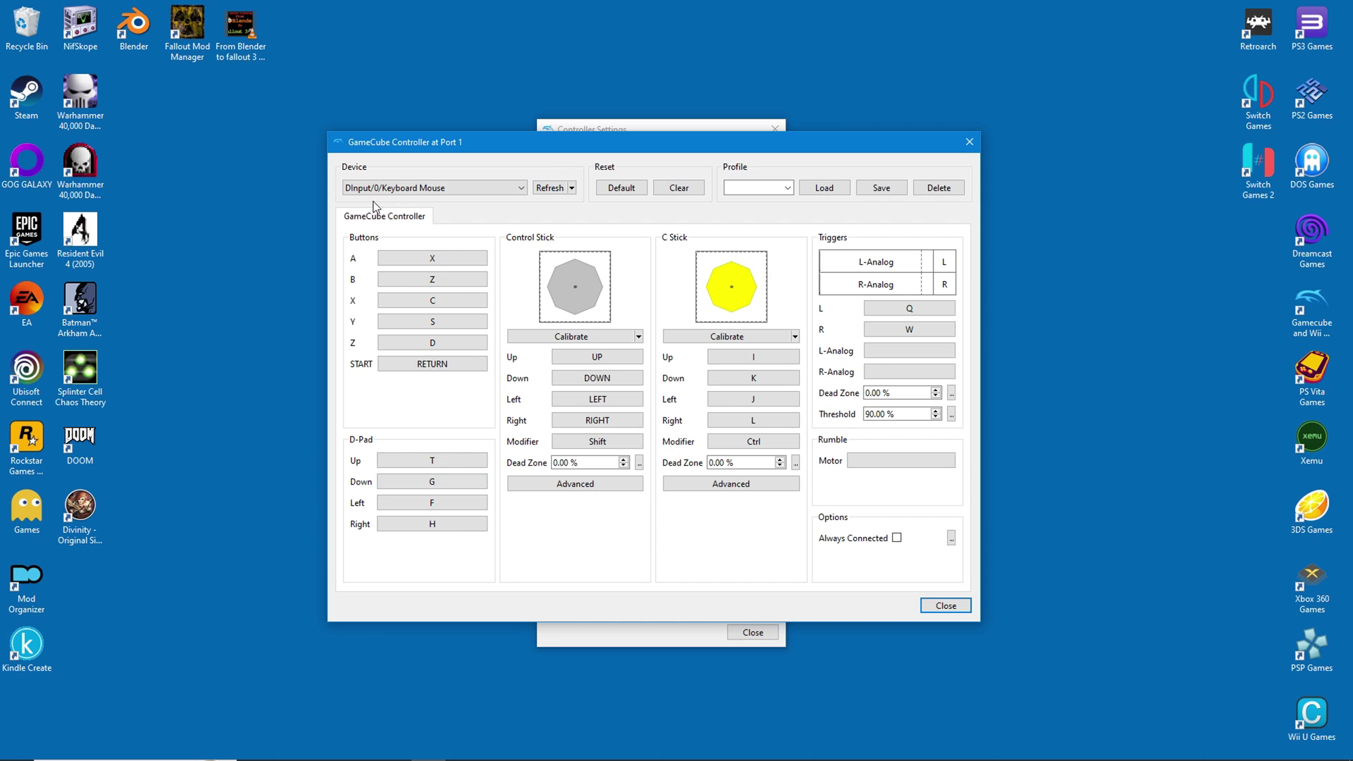
left_click(432, 187)
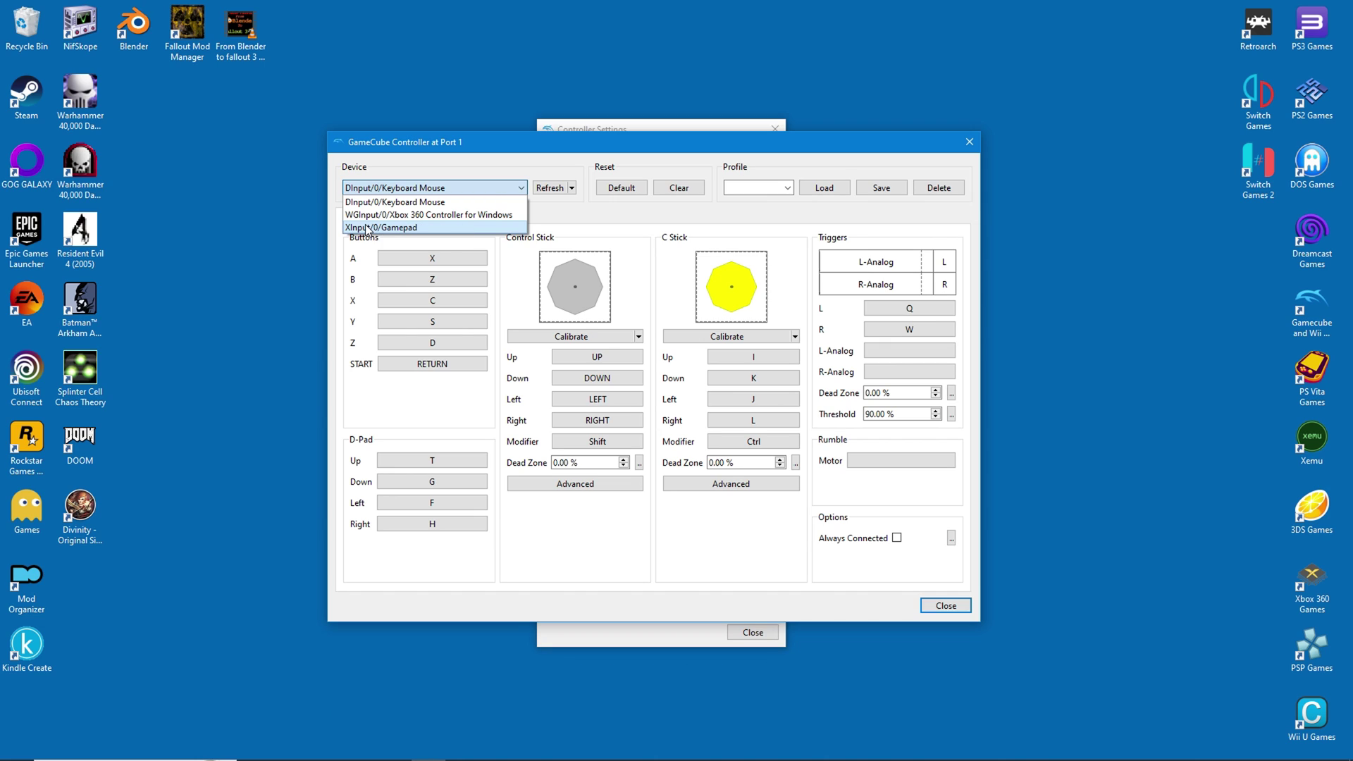
left_click(394, 227)
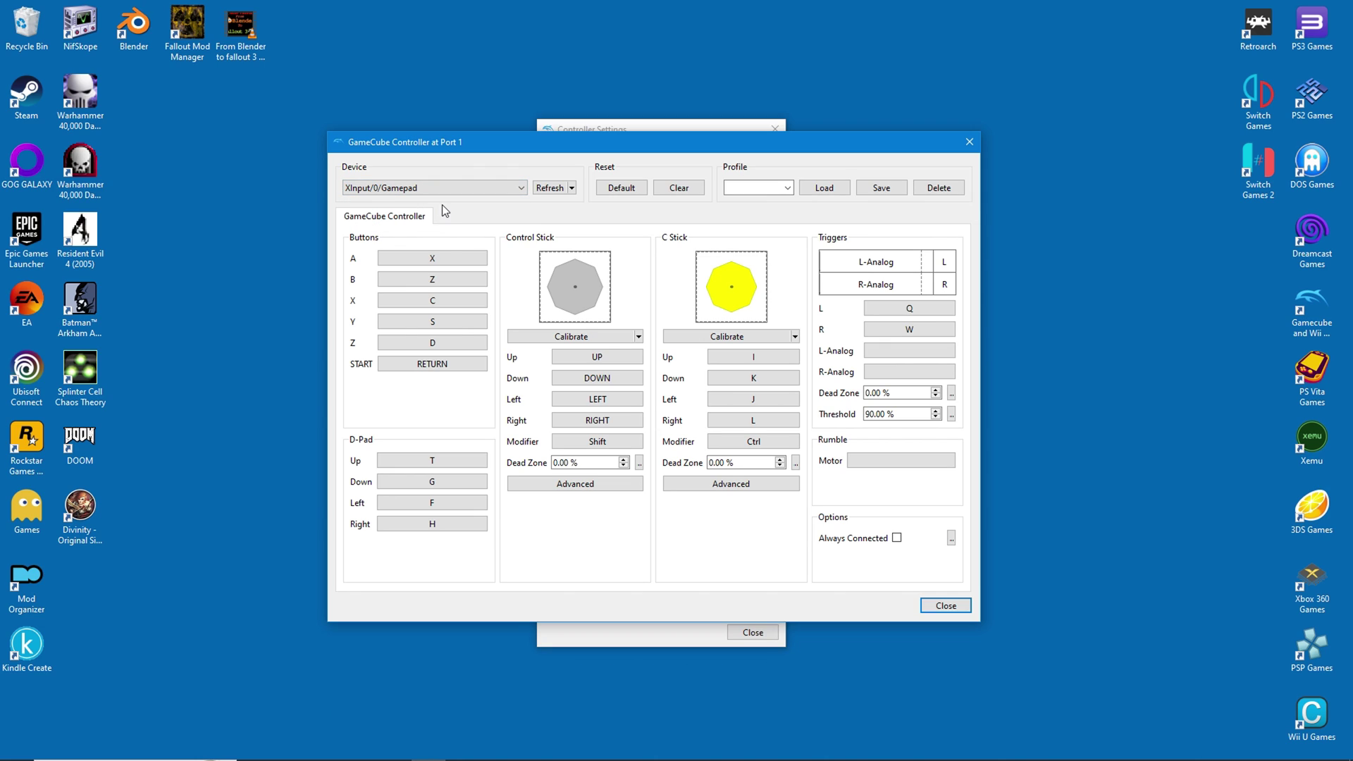
left_click(432, 258)
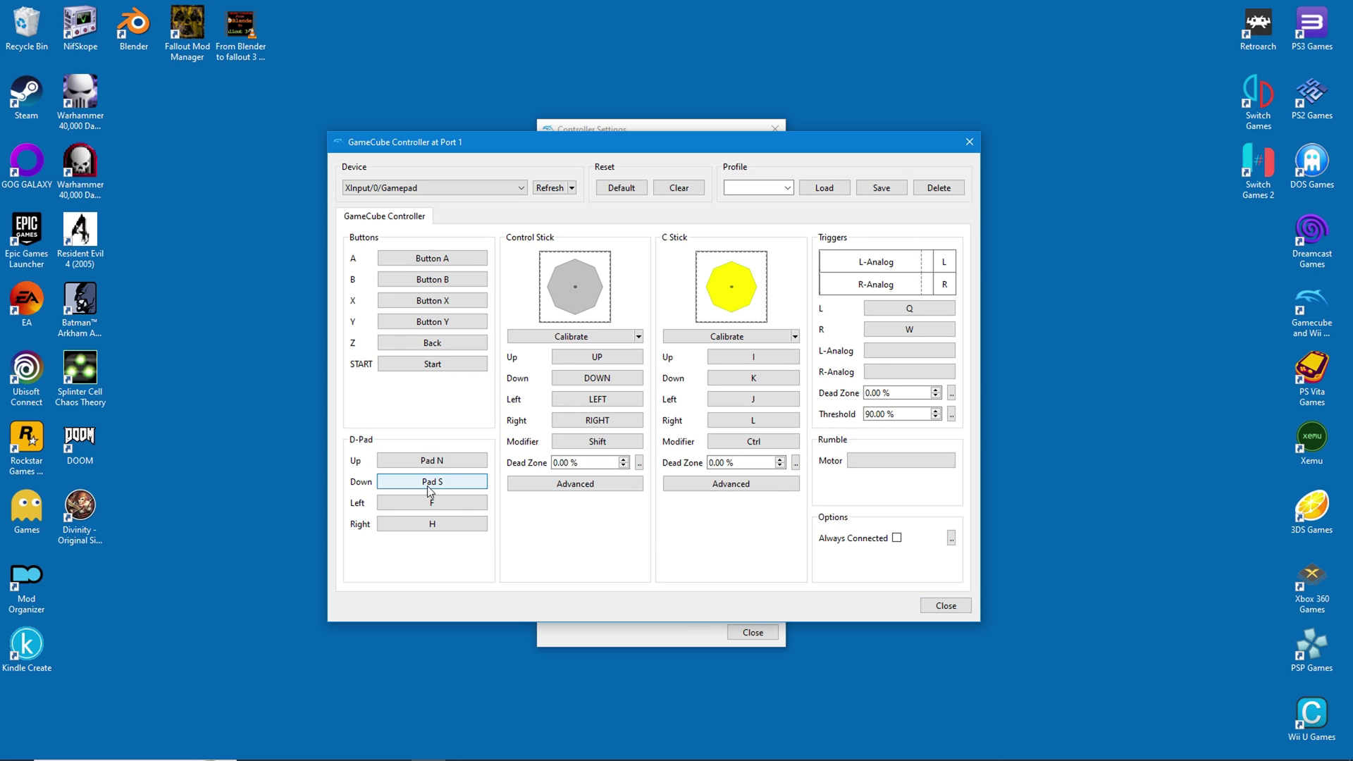
left_click(586, 359)
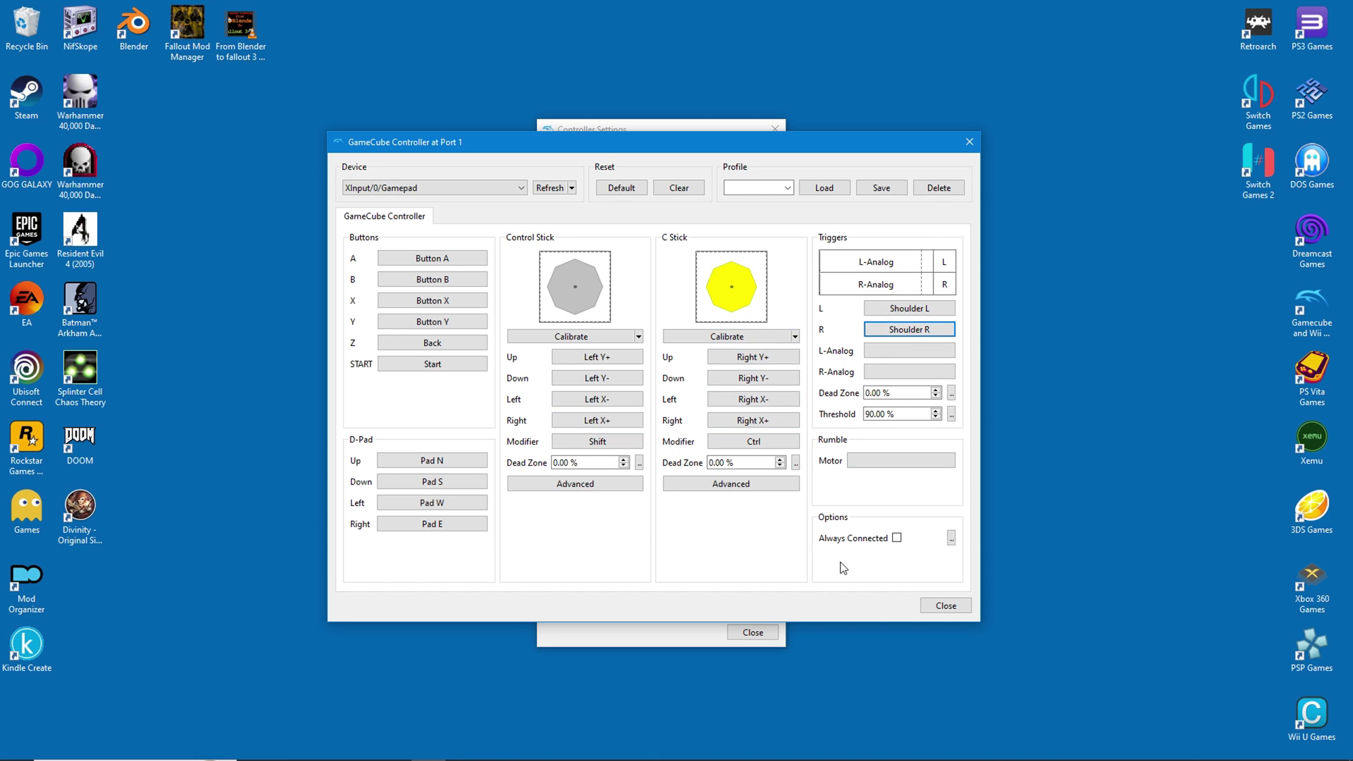
Name the controller profile 'Xbox' and finish the Port 1 mapping
left_click(759, 189)
type("Xbox 360")
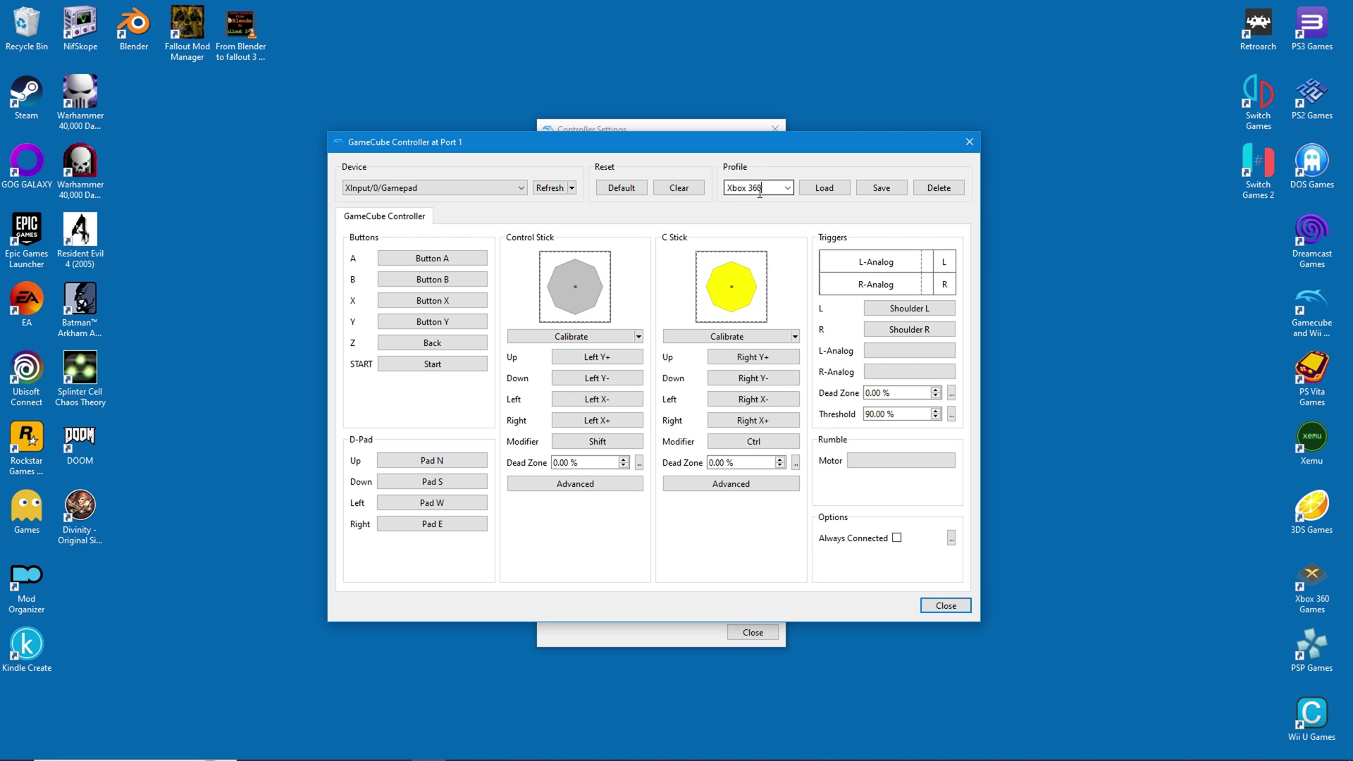
left_click(789, 191)
left_click(789, 190)
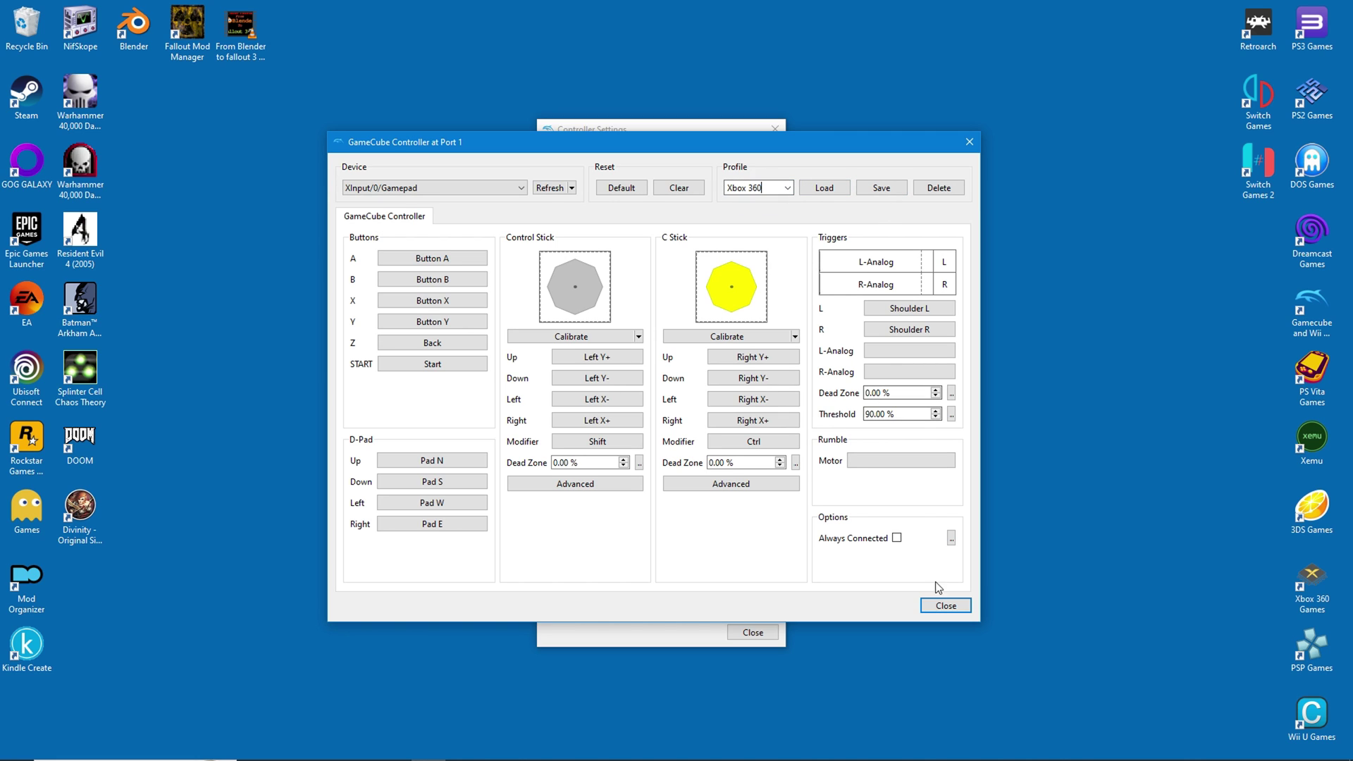
left_click(946, 605)
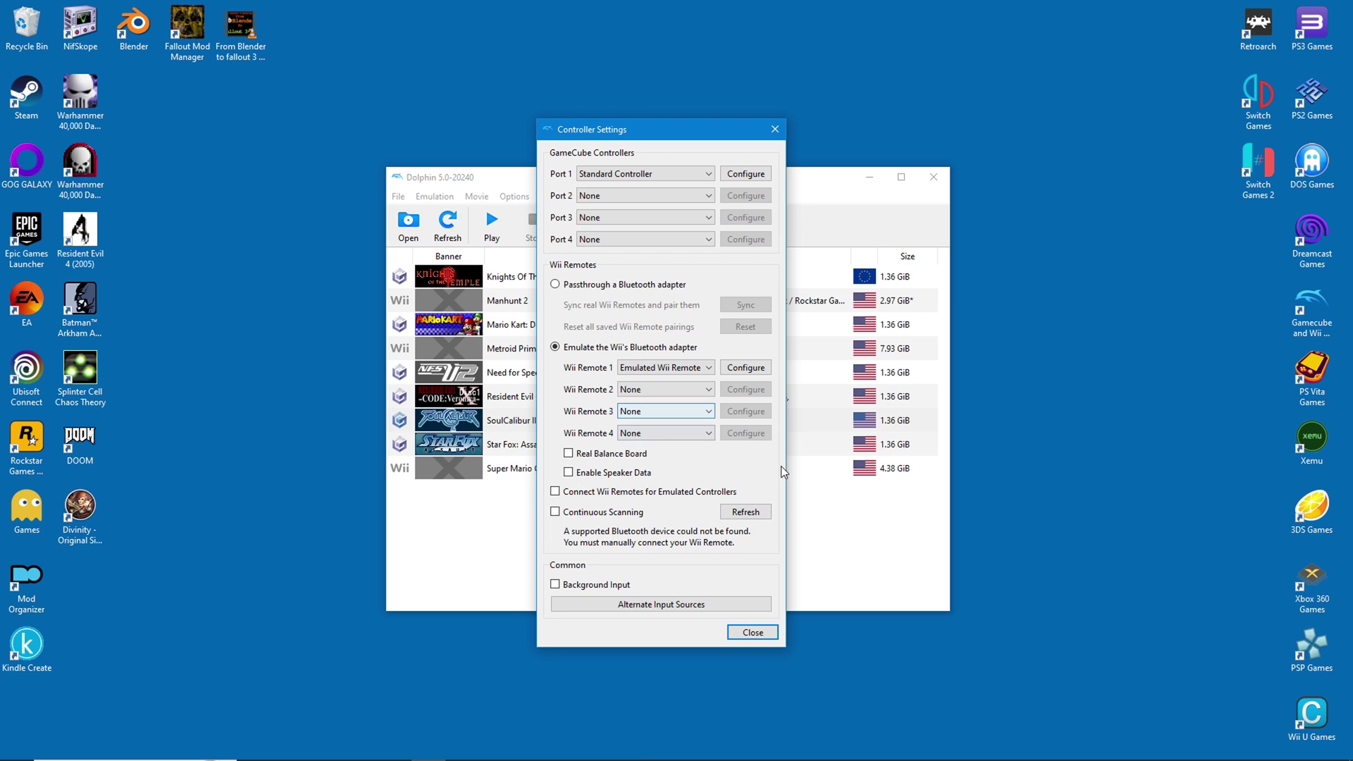
Review Wii Remote 1's motion simulation, motion input and Nunchuk extension mappings
left_click(747, 371)
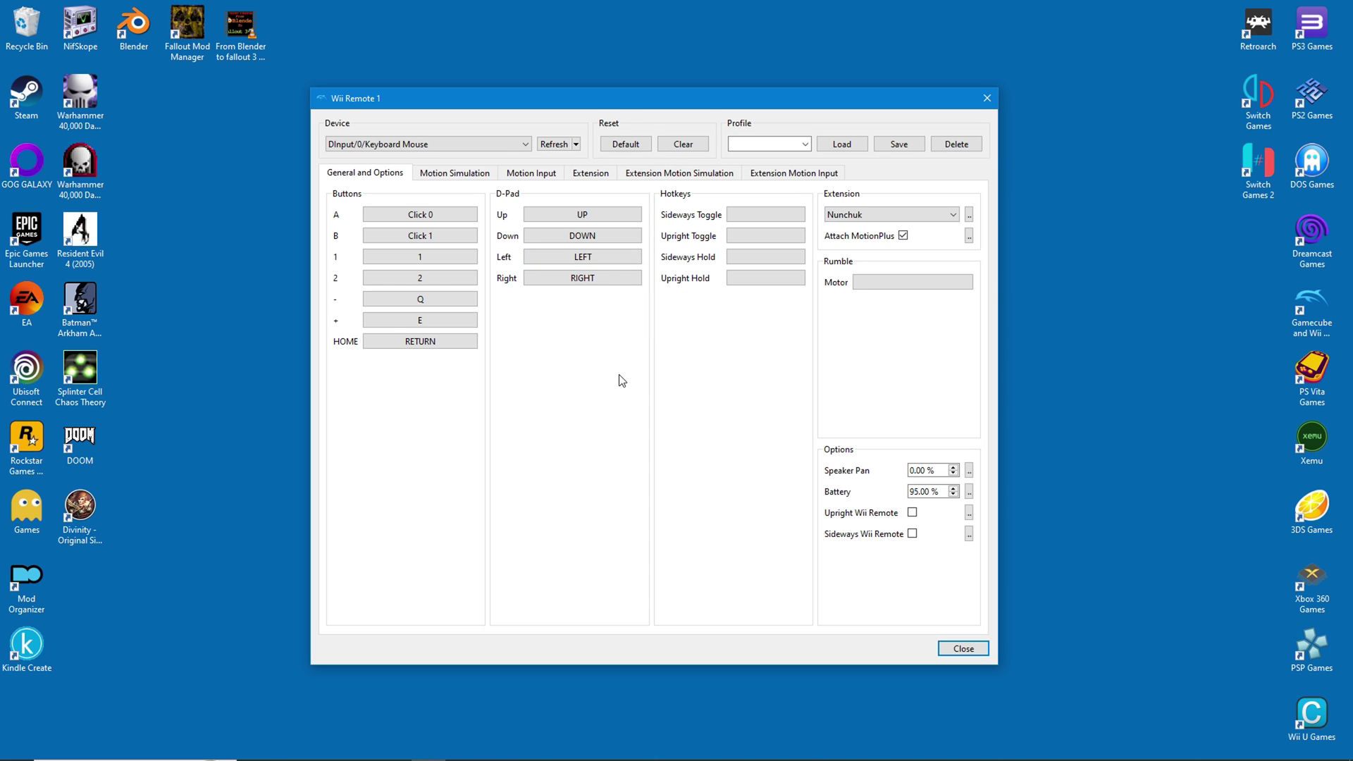
left_click(459, 178)
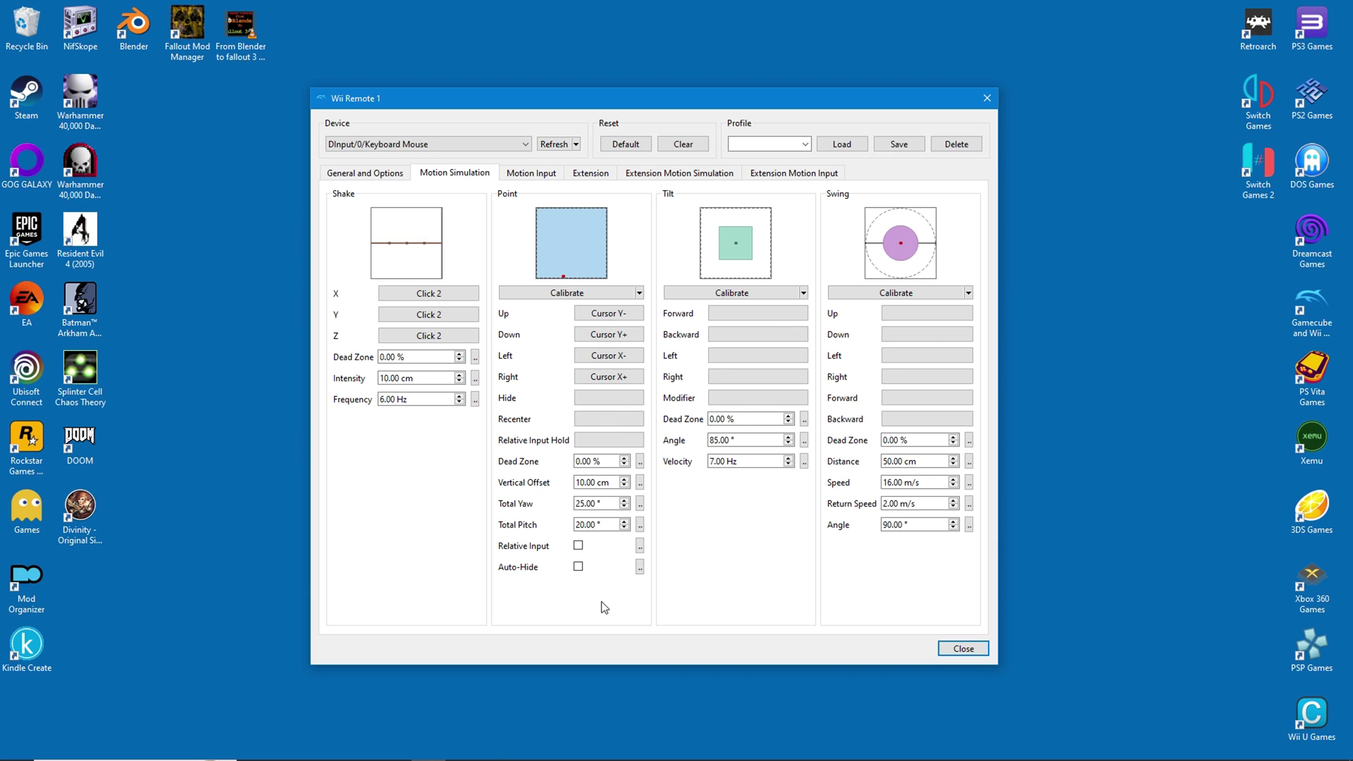
left_click(539, 174)
left_click(584, 175)
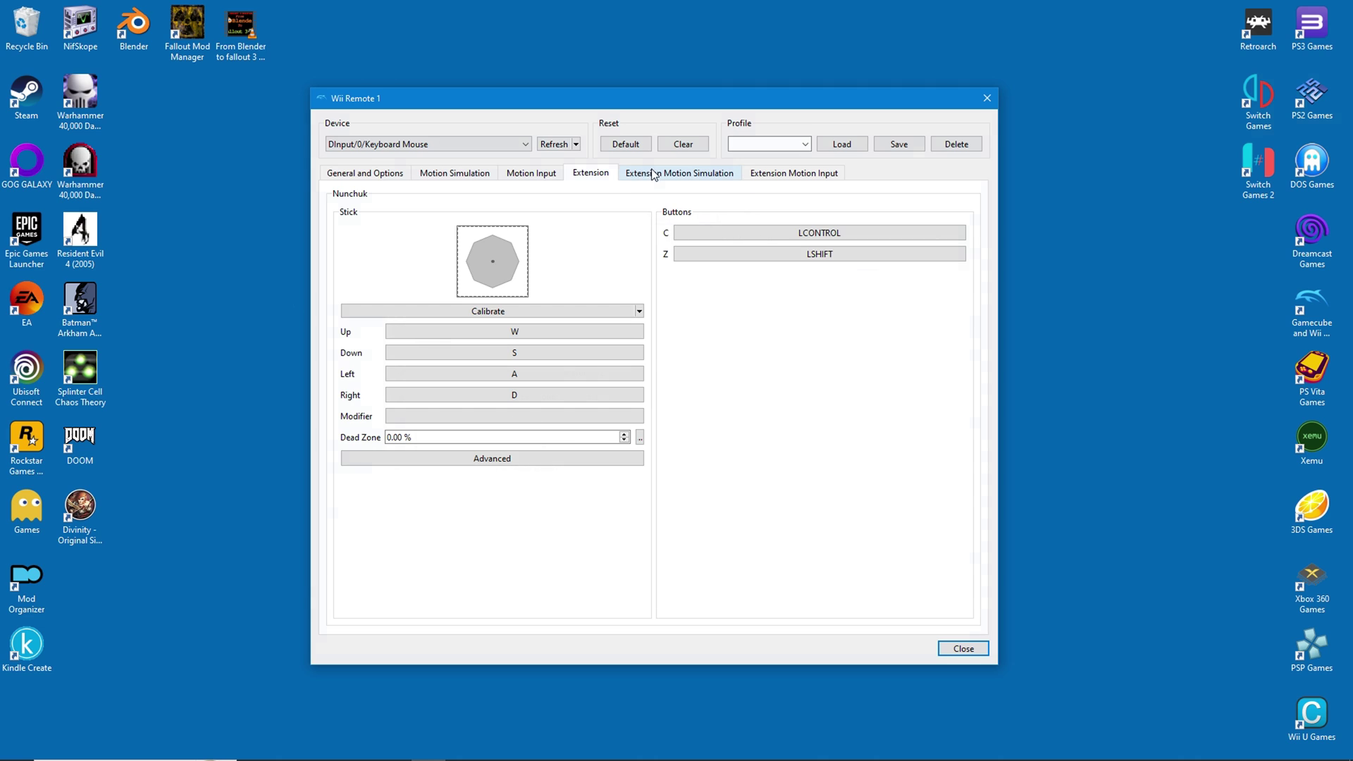
Close the Wii Remote 1 settings and switch the game library to Grid View
key("Escape")
left_click(580, 199)
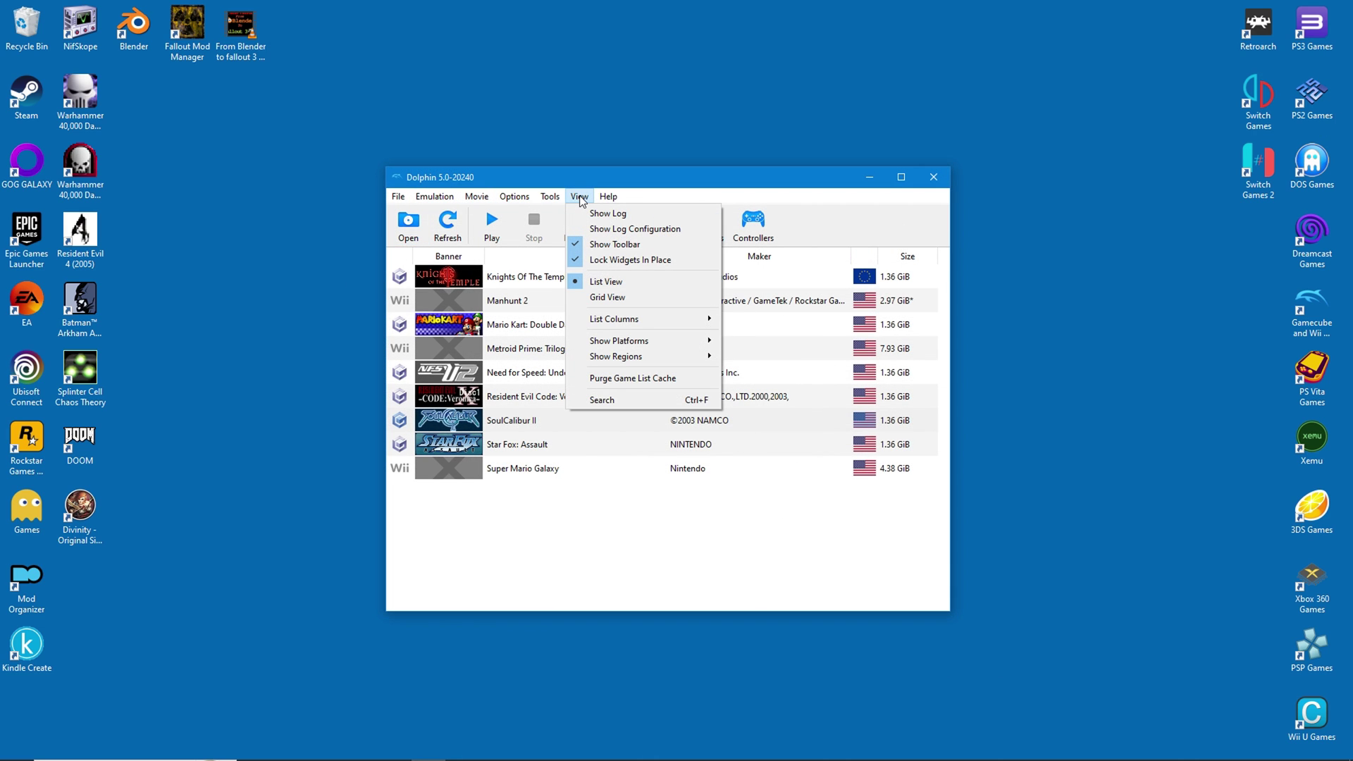
left_click(594, 299)
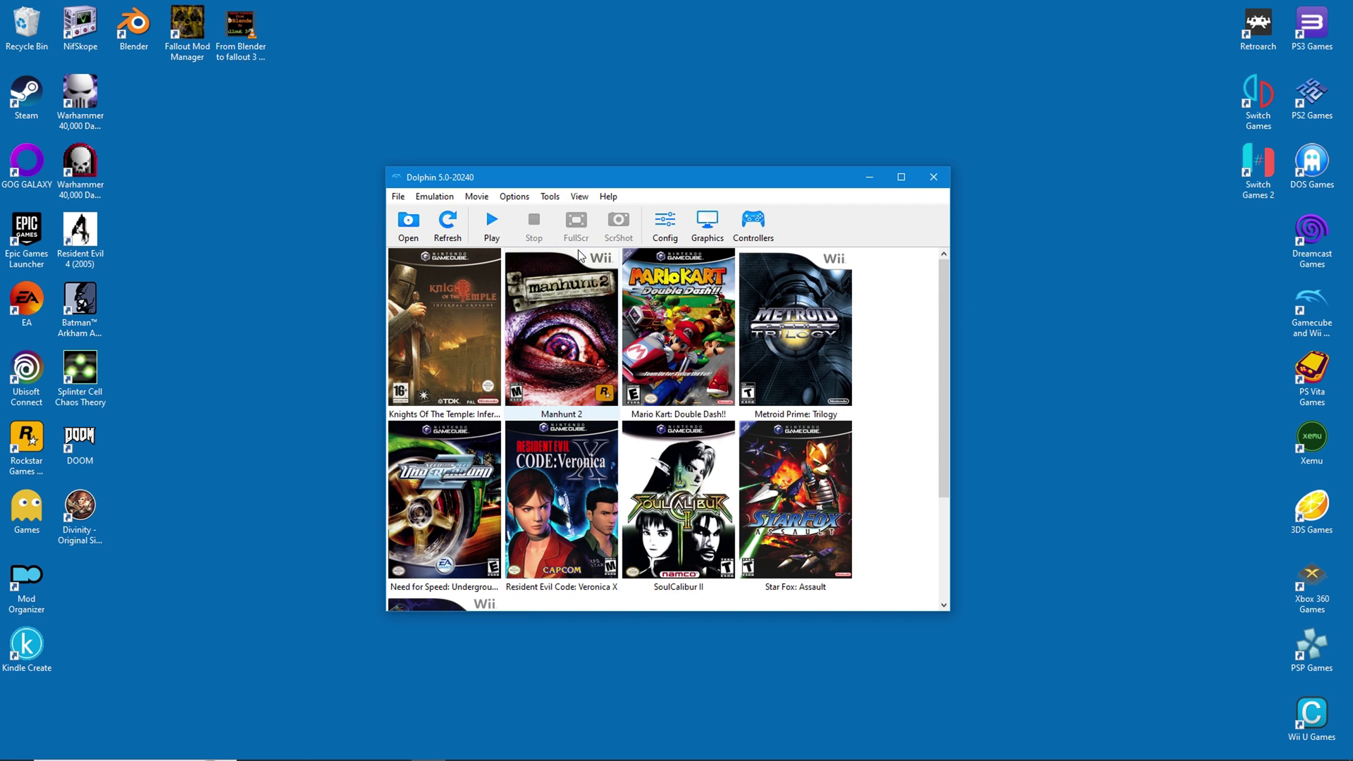